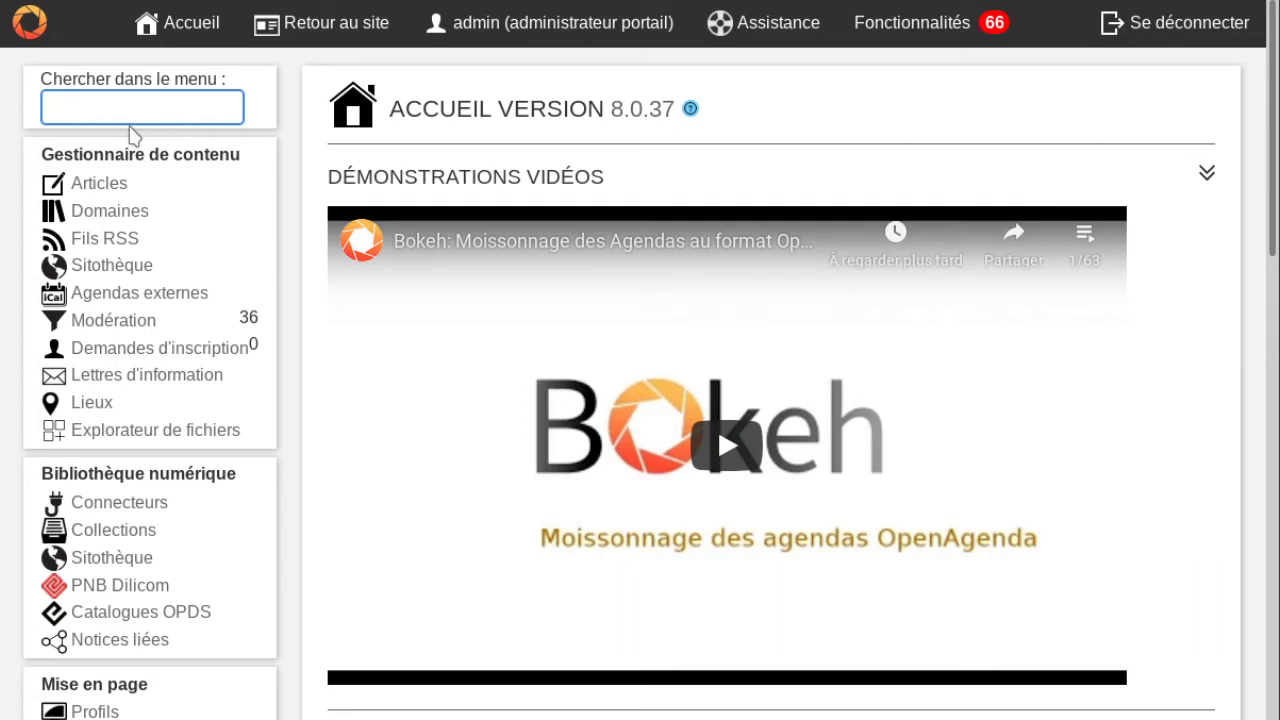
# Search the administration menu for "gro" and open the user group management (Groupes).
pyautogui.write('gro')
pyautogui.press('Tab')
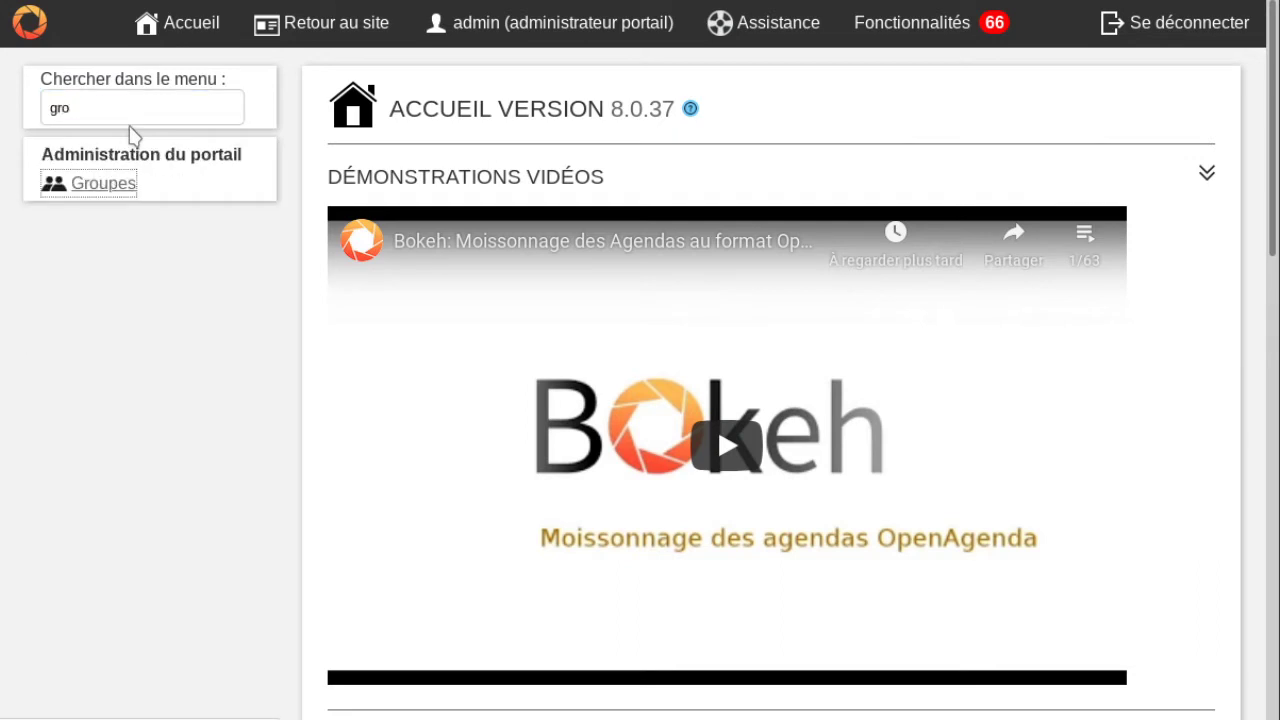
pyautogui.press('Return')
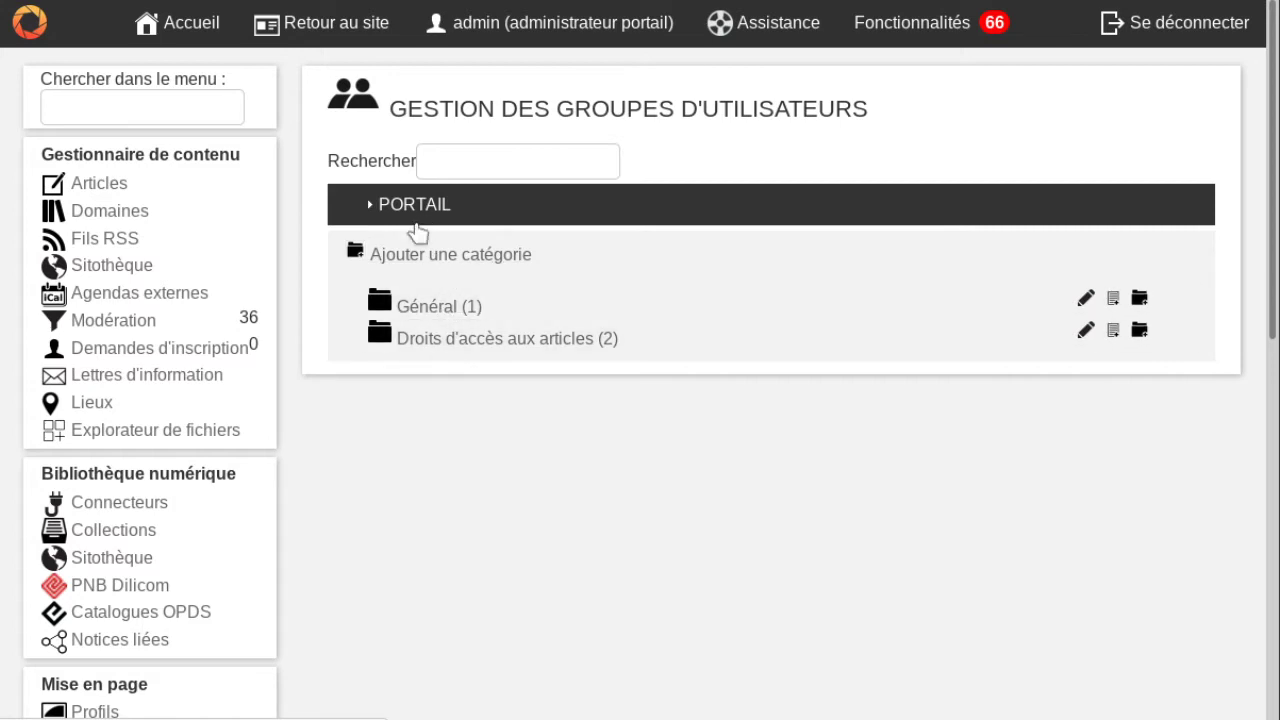
# Open the Administrateurs Portail group from the category Droits d'accès aux articles for editing and check its category choices.
pyautogui.click(425, 307)
pyautogui.click(423, 306)
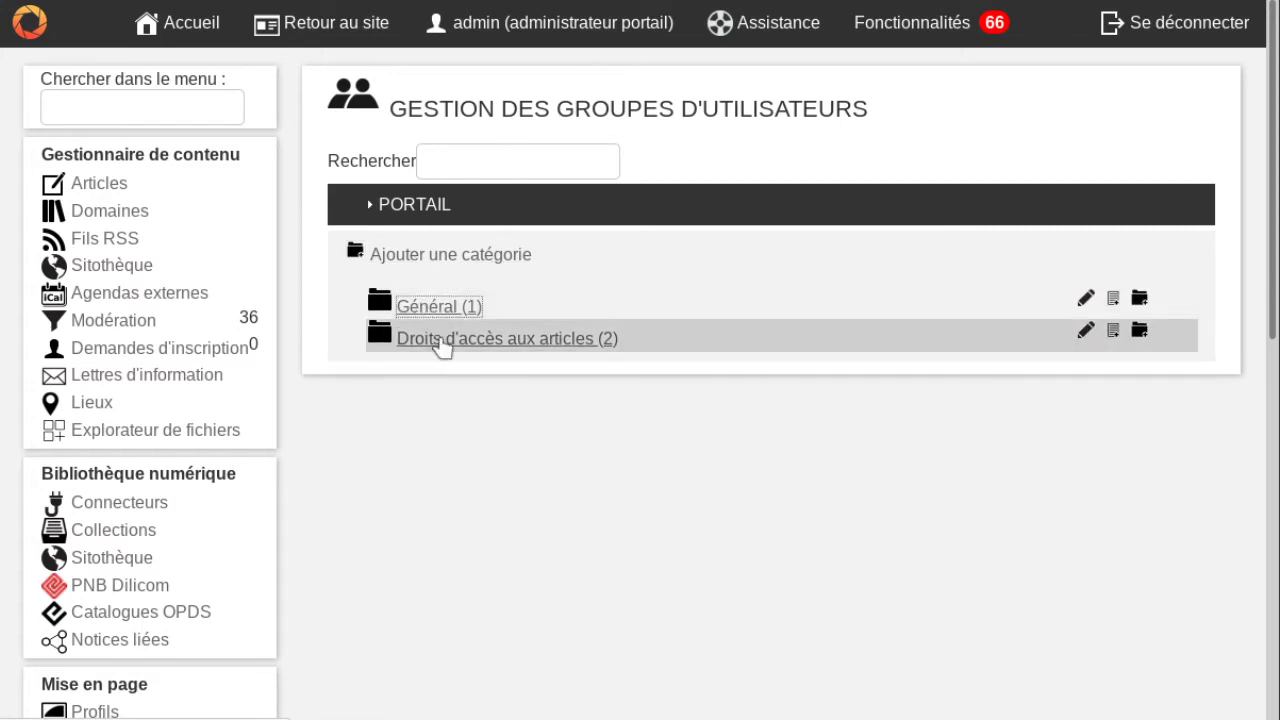
pyautogui.click(437, 340)
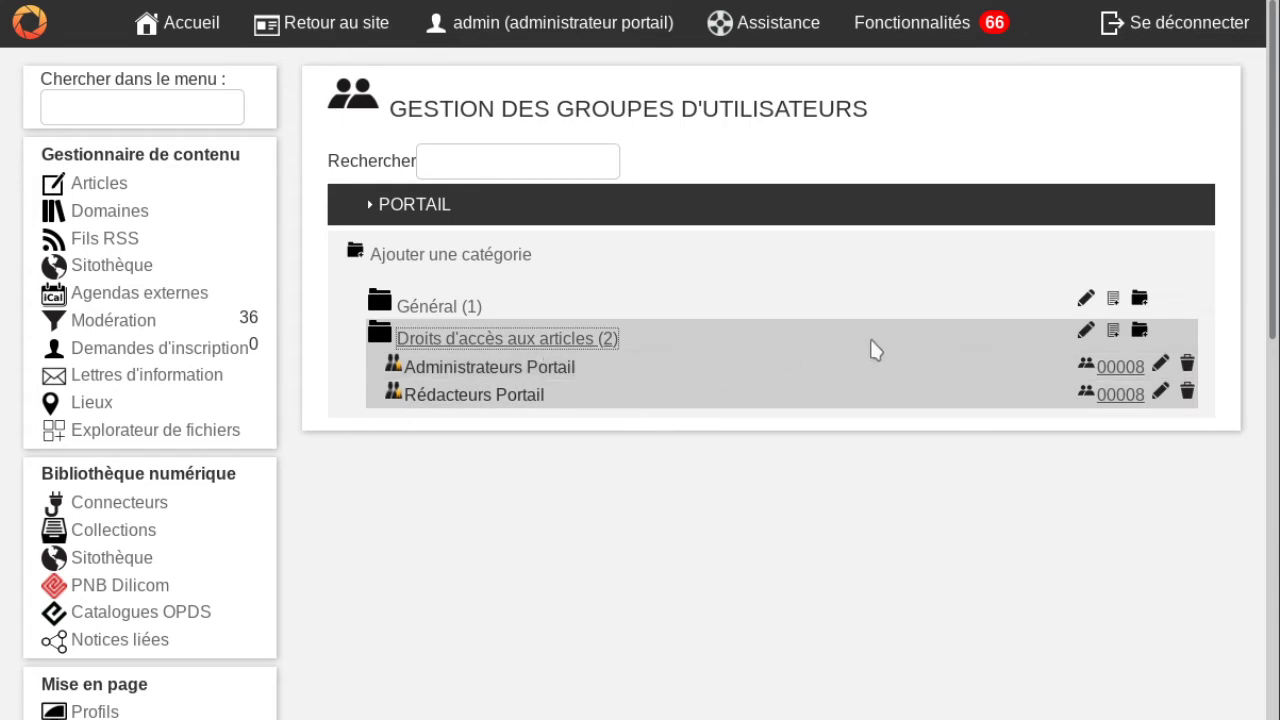
pyautogui.click(1161, 366)
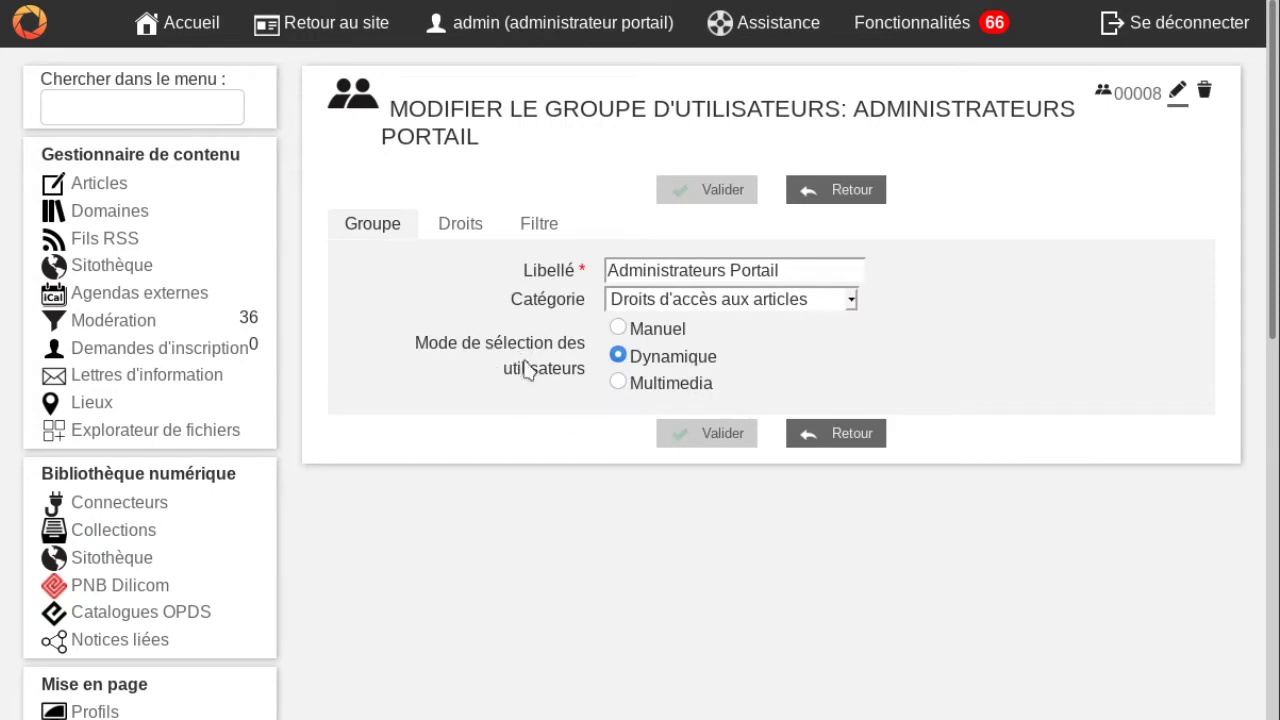
pyautogui.click(640, 297)
pyautogui.click(640, 297)
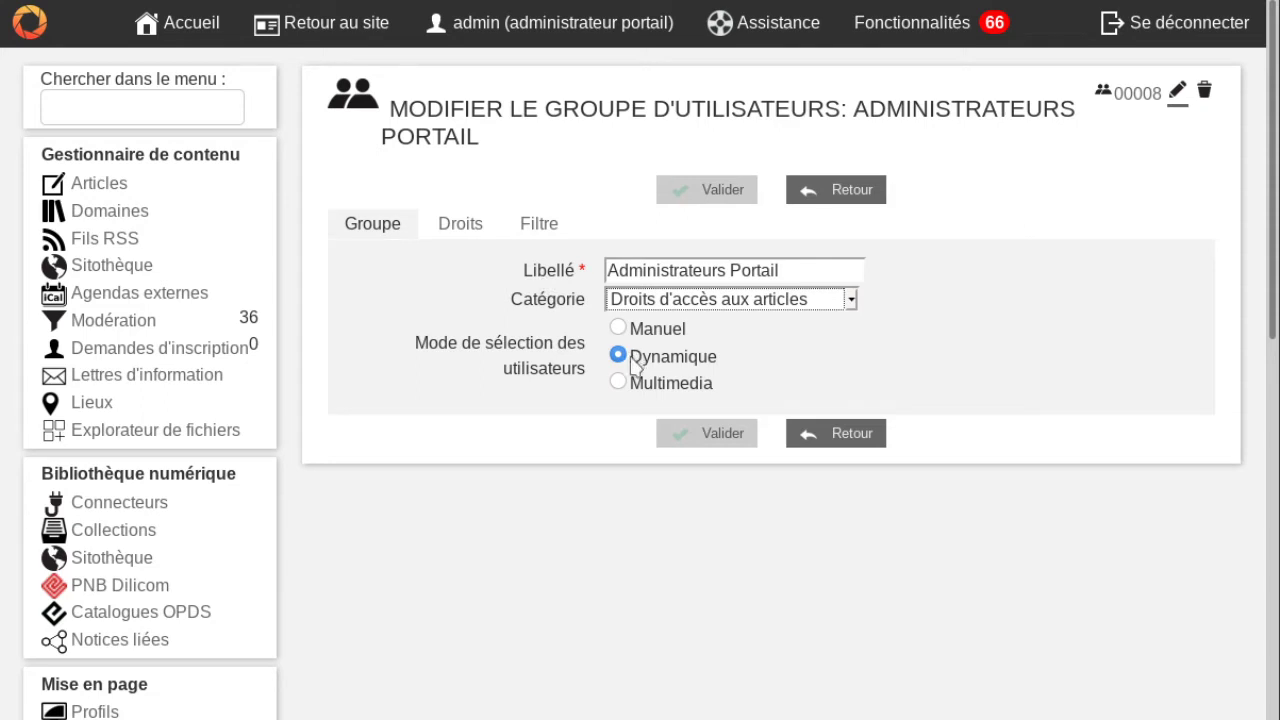
# Examine the library choices in the filter criteria of the Administrateurs Portail group.
pyautogui.click(537, 220)
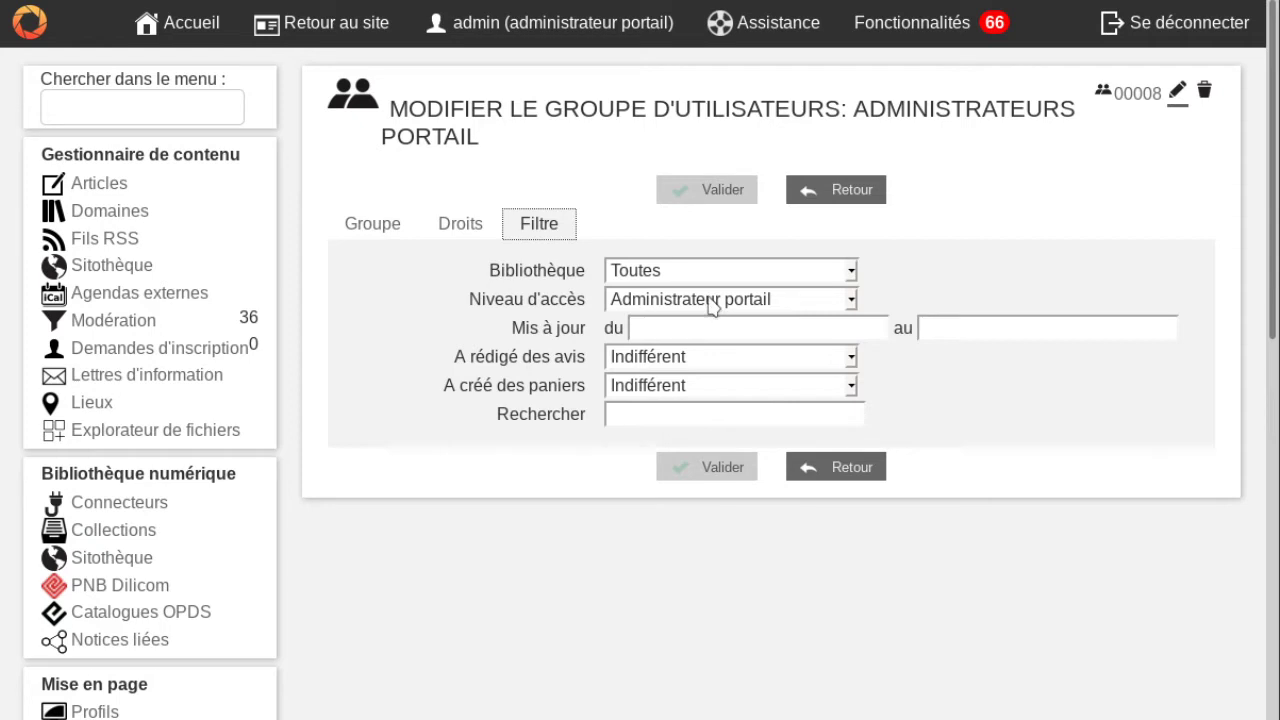
pyautogui.click(646, 272)
pyautogui.click(649, 274)
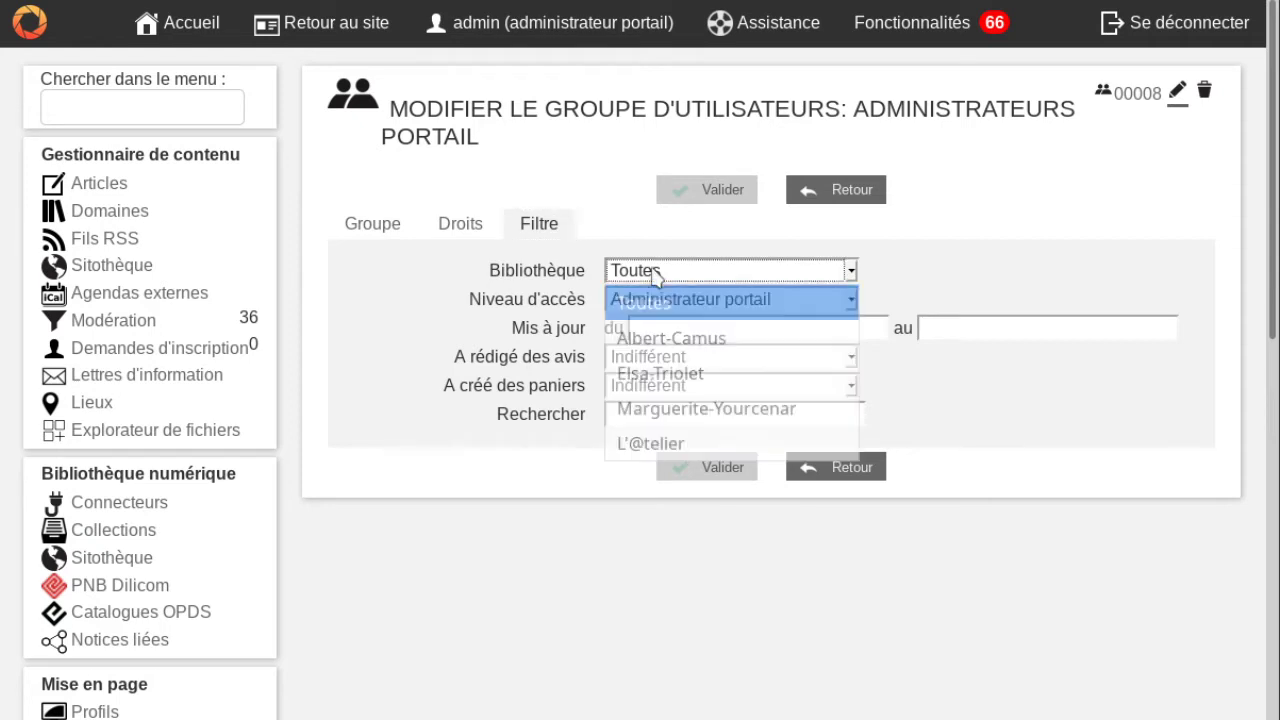
pyautogui.click(649, 274)
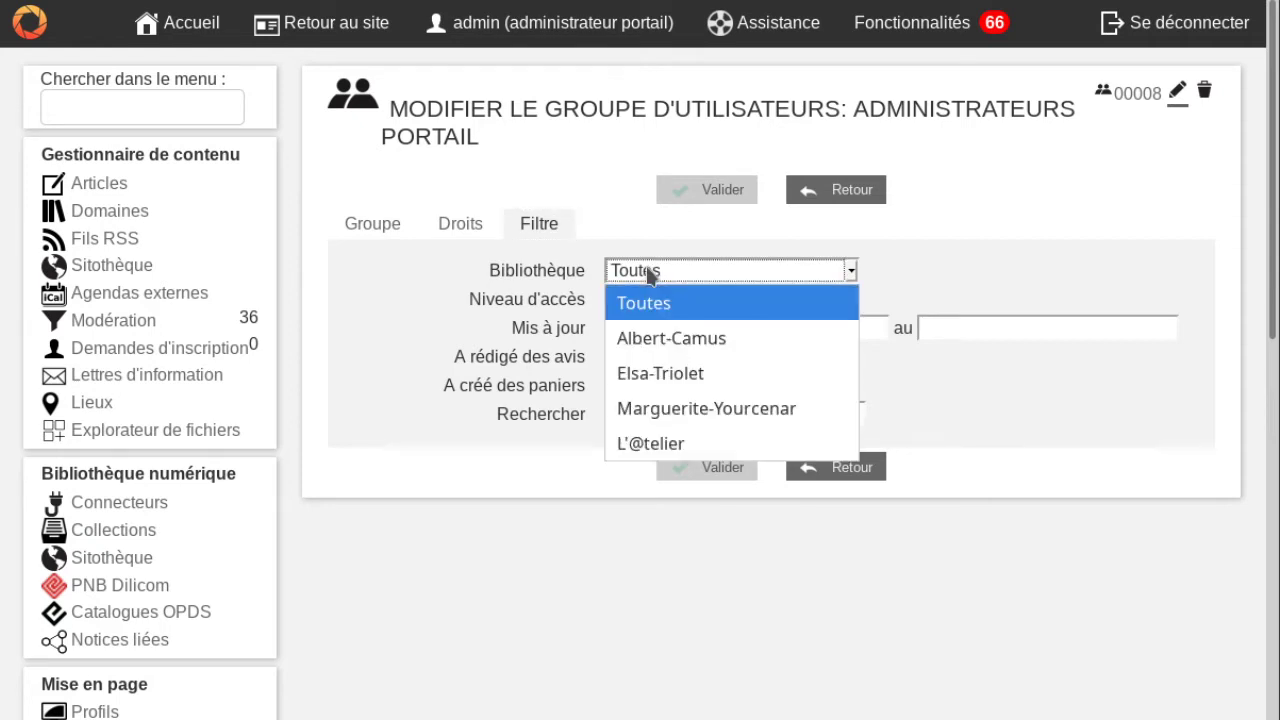
pyautogui.click(648, 274)
pyautogui.click(649, 275)
pyautogui.click(649, 274)
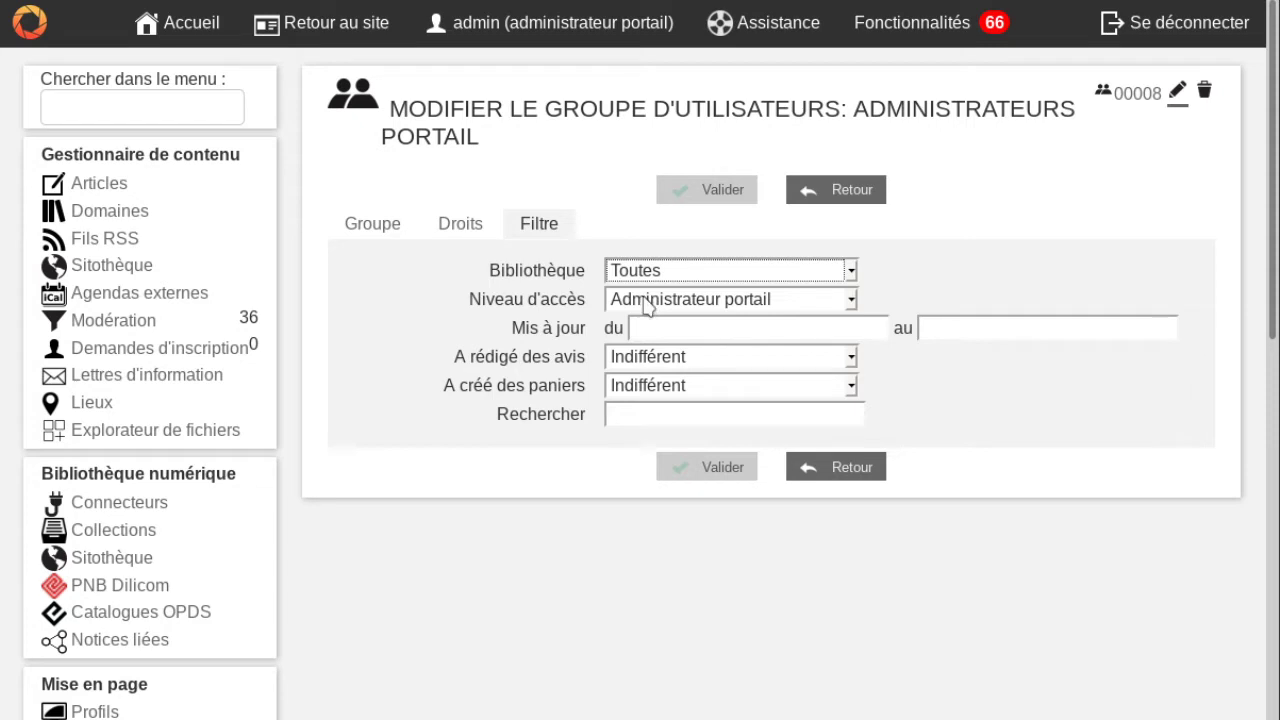
# Try the group filter's access level as Abonné SIGB, followed by Administrateur bibliothèque.
pyautogui.click(648, 302)
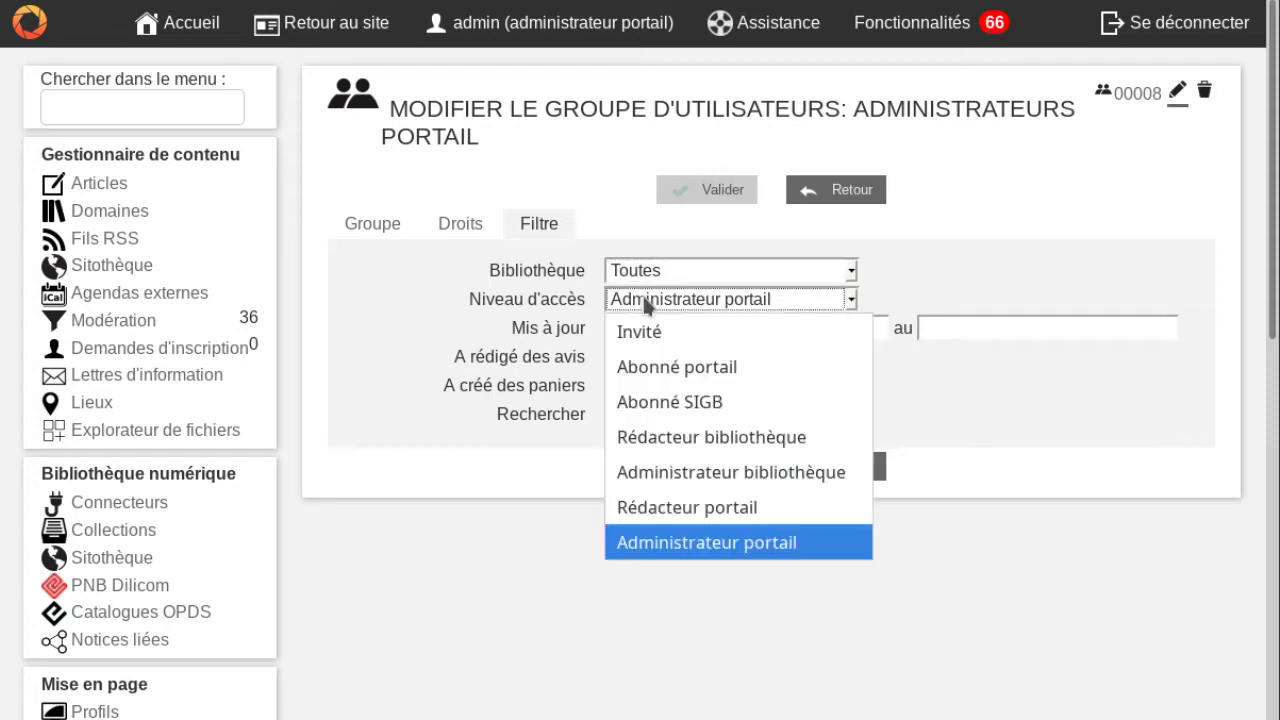
pyautogui.click(668, 405)
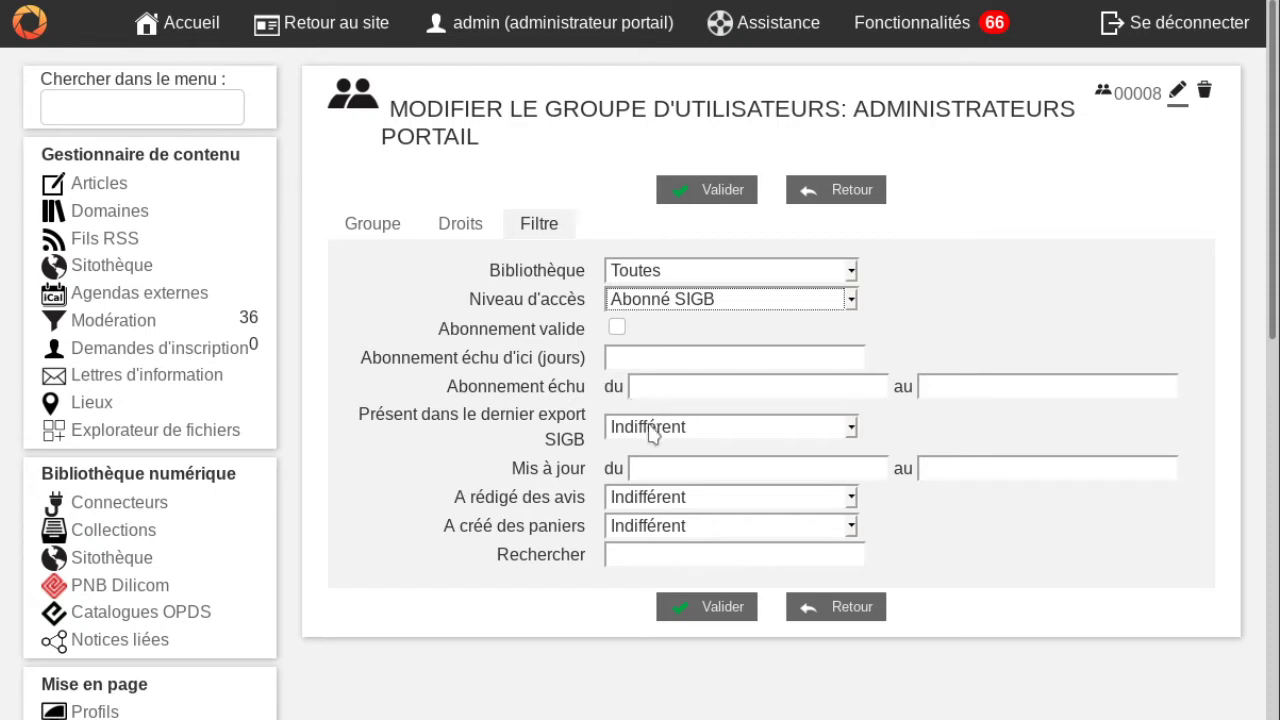
pyautogui.click(652, 302)
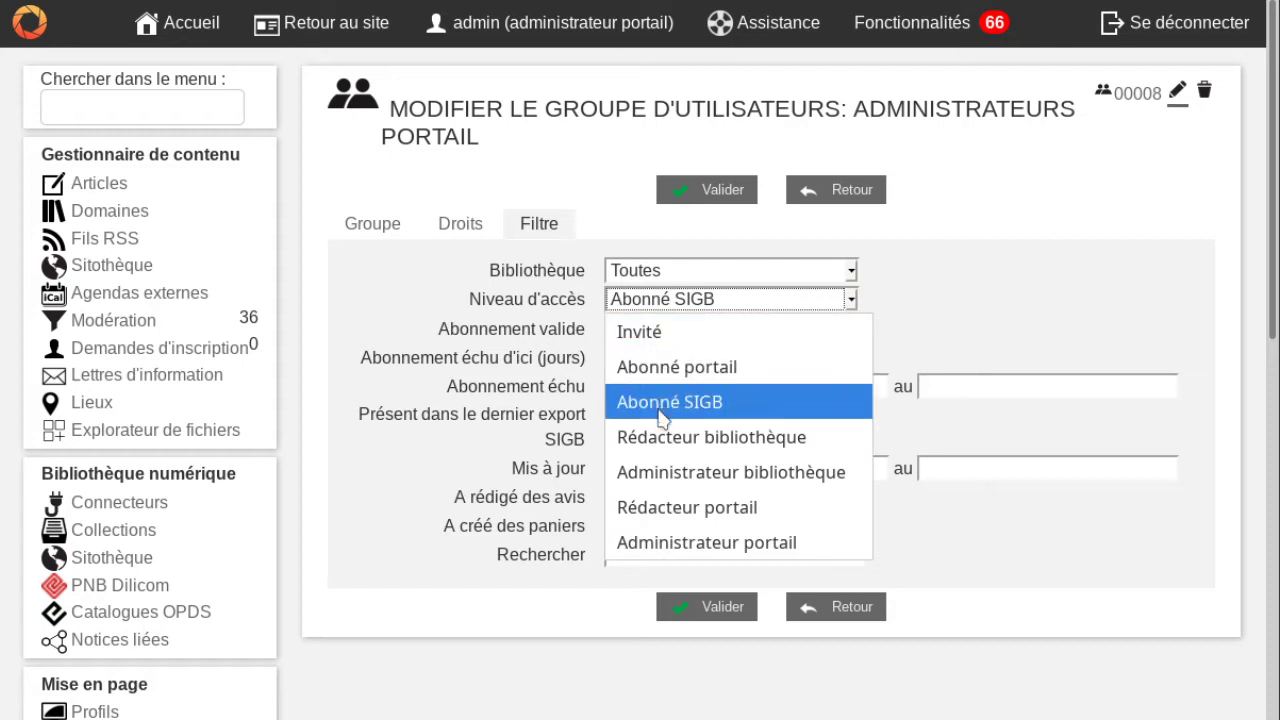
pyautogui.click(659, 472)
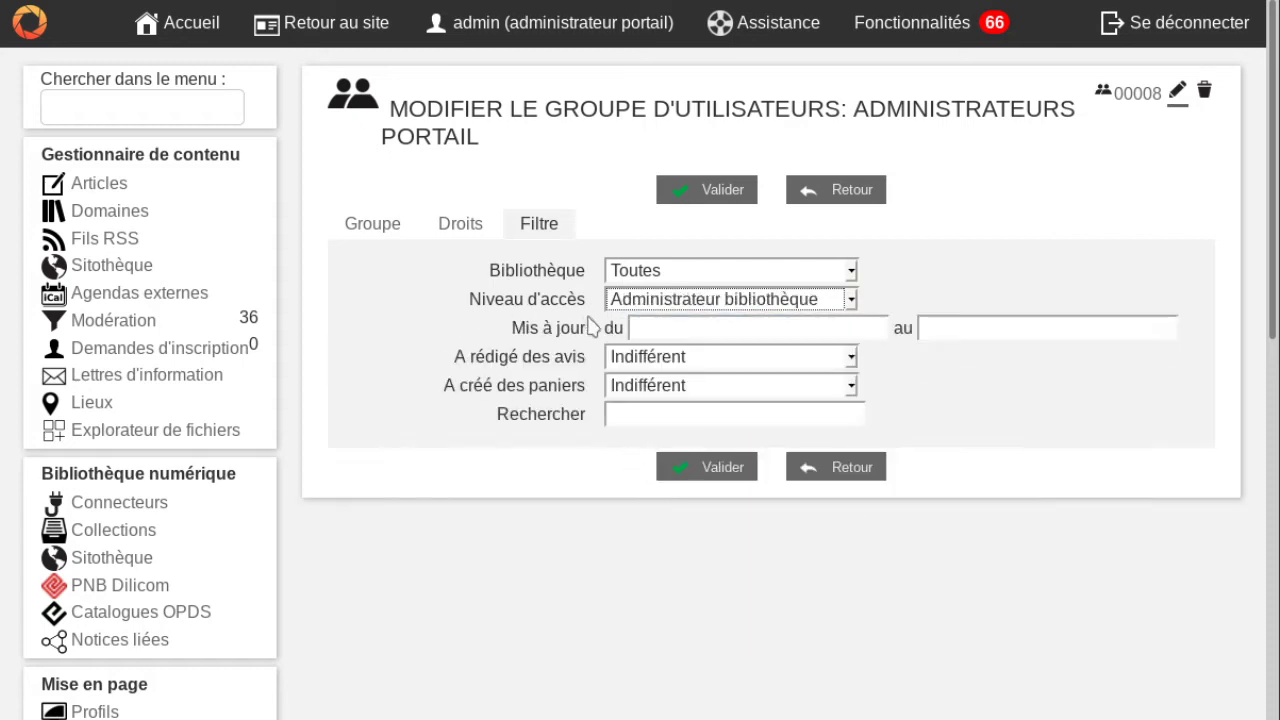
# Examine the filter's remaining criteria: update date range, written reviews, created baskets and free-text search.
pyautogui.click(658, 326)
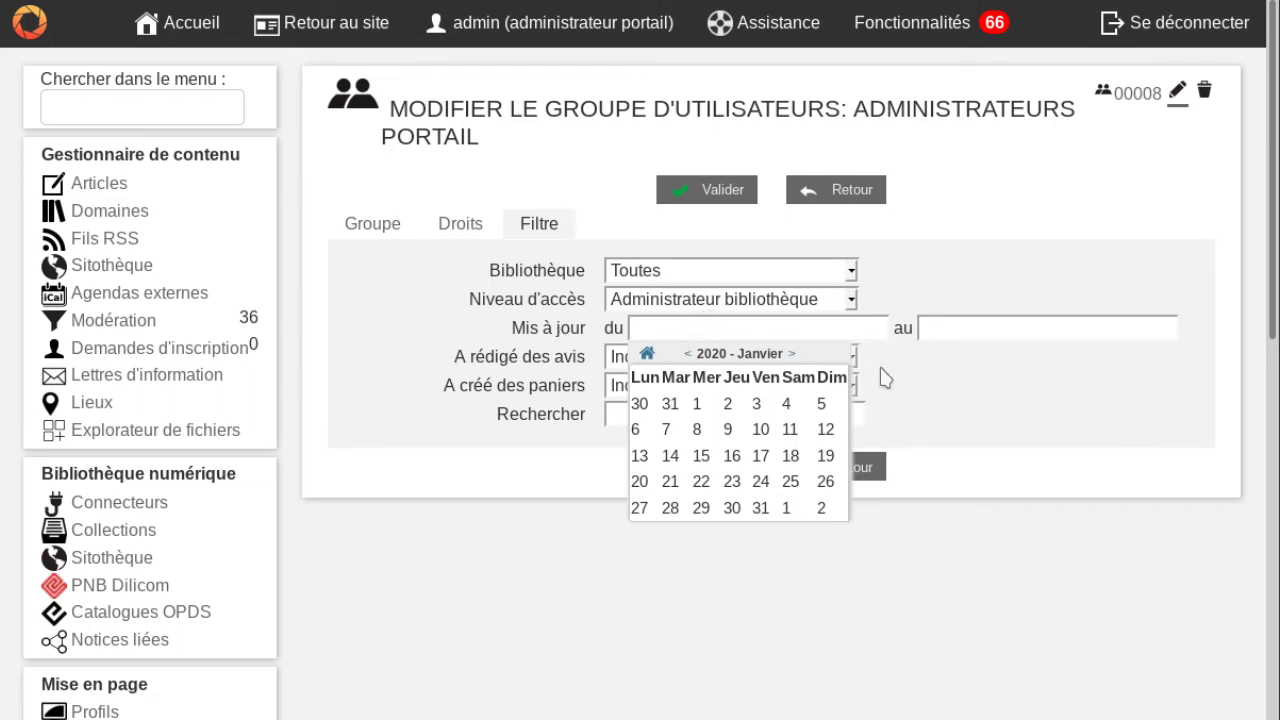
pyautogui.click(922, 379)
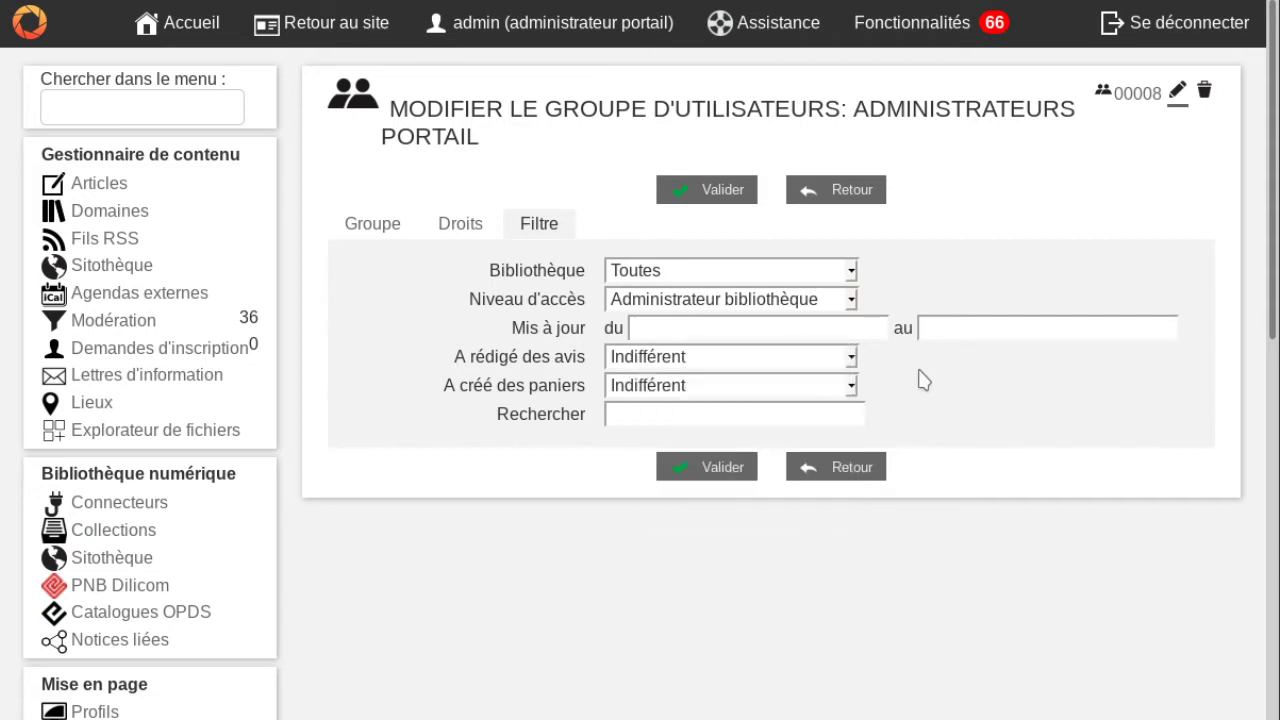
pyautogui.click(674, 357)
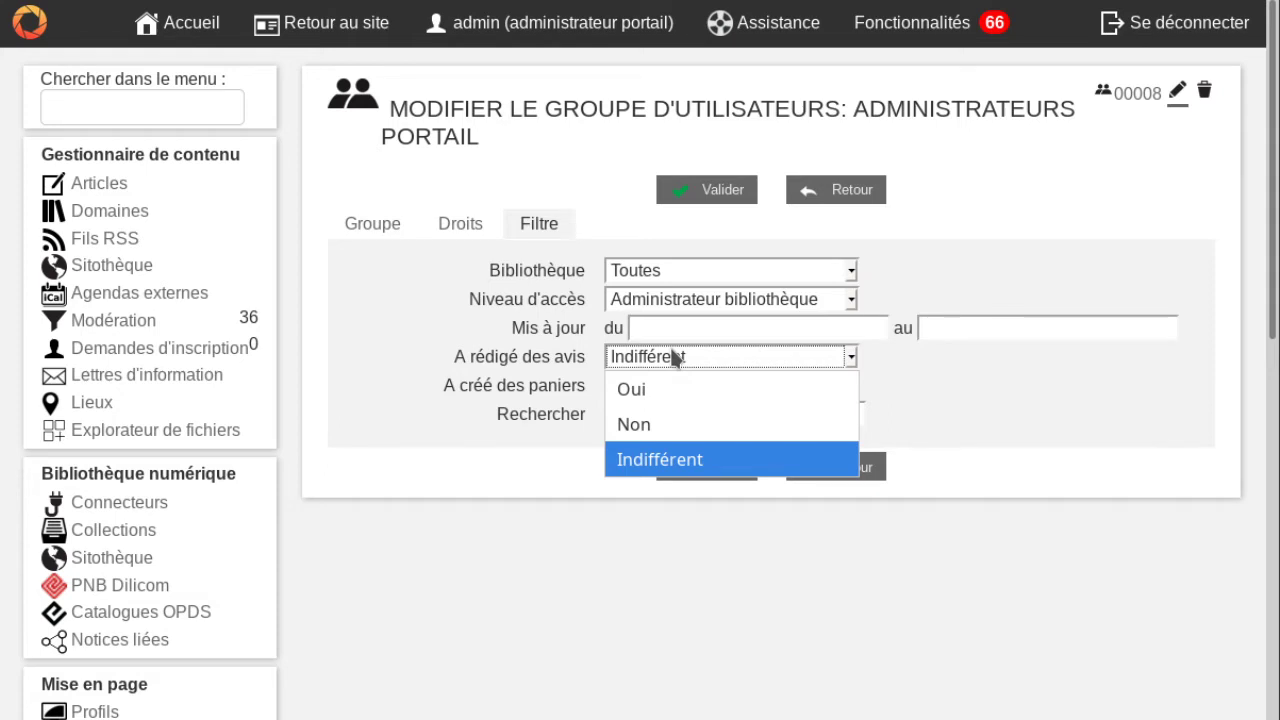
pyautogui.click(674, 357)
pyautogui.click(665, 388)
pyautogui.click(666, 388)
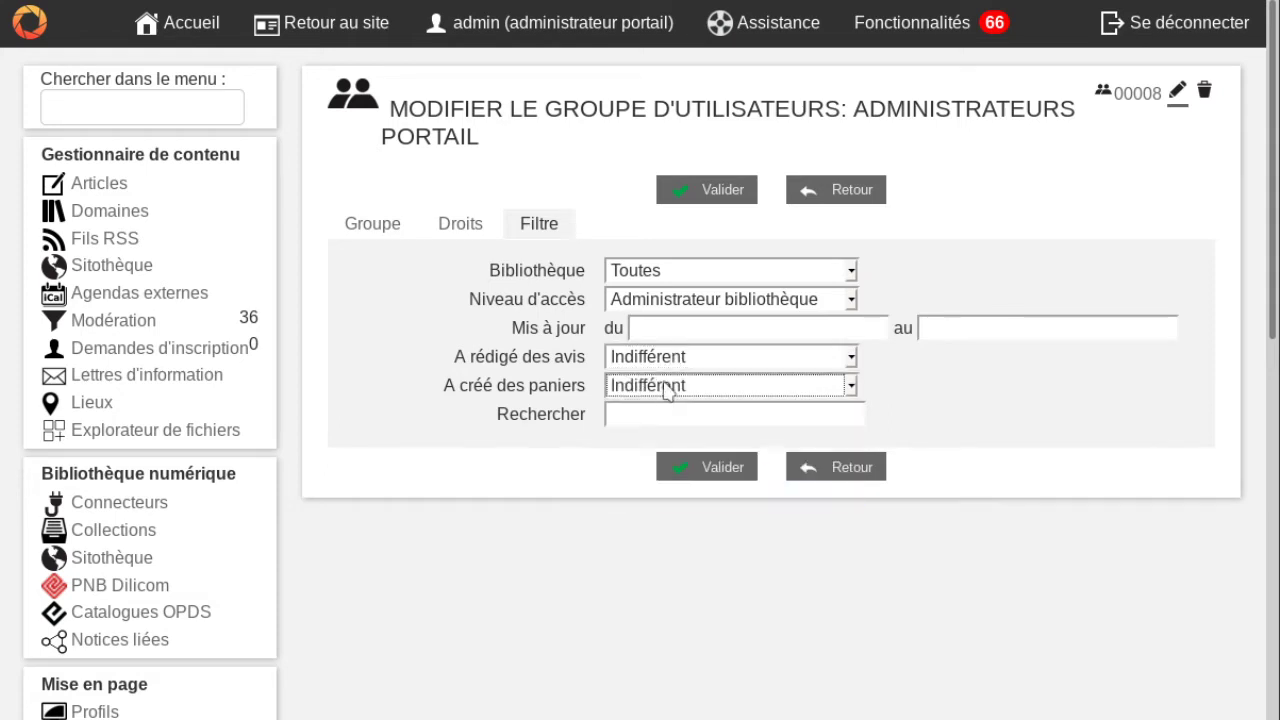
pyautogui.click(666, 412)
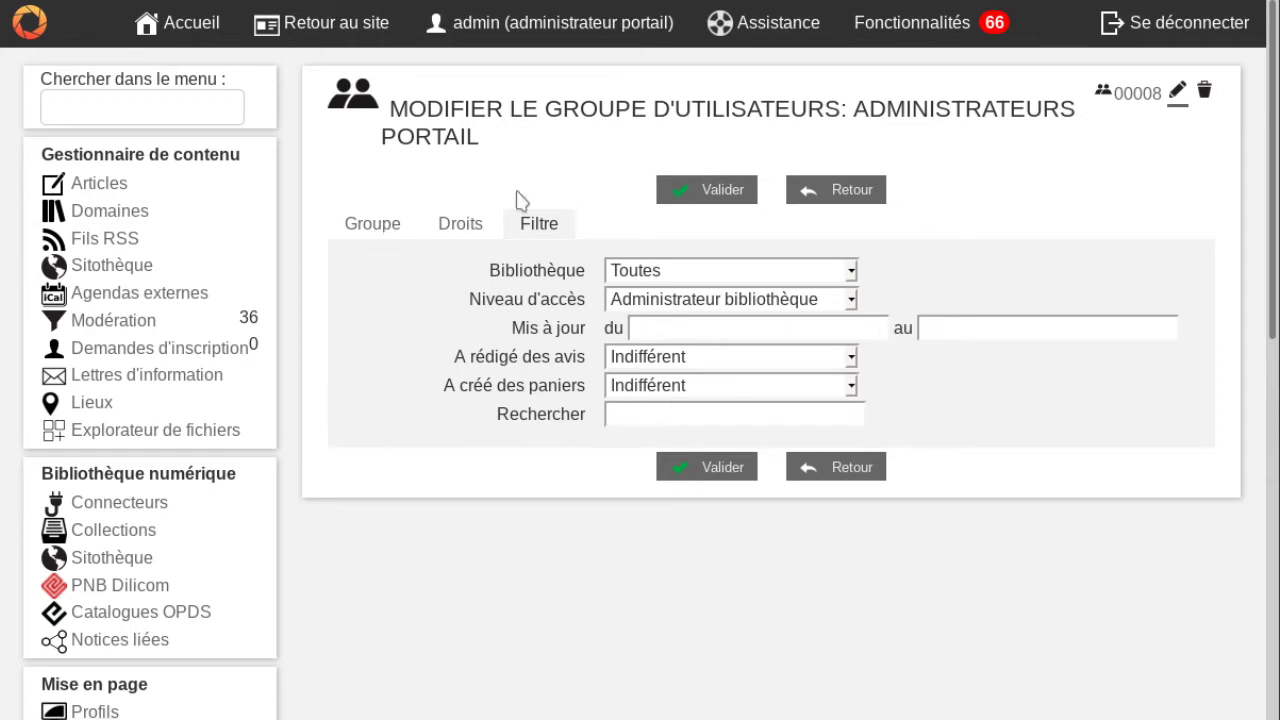
# Return to the group's general settings and display the member list of Administrateurs Portail.
pyautogui.click(374, 226)
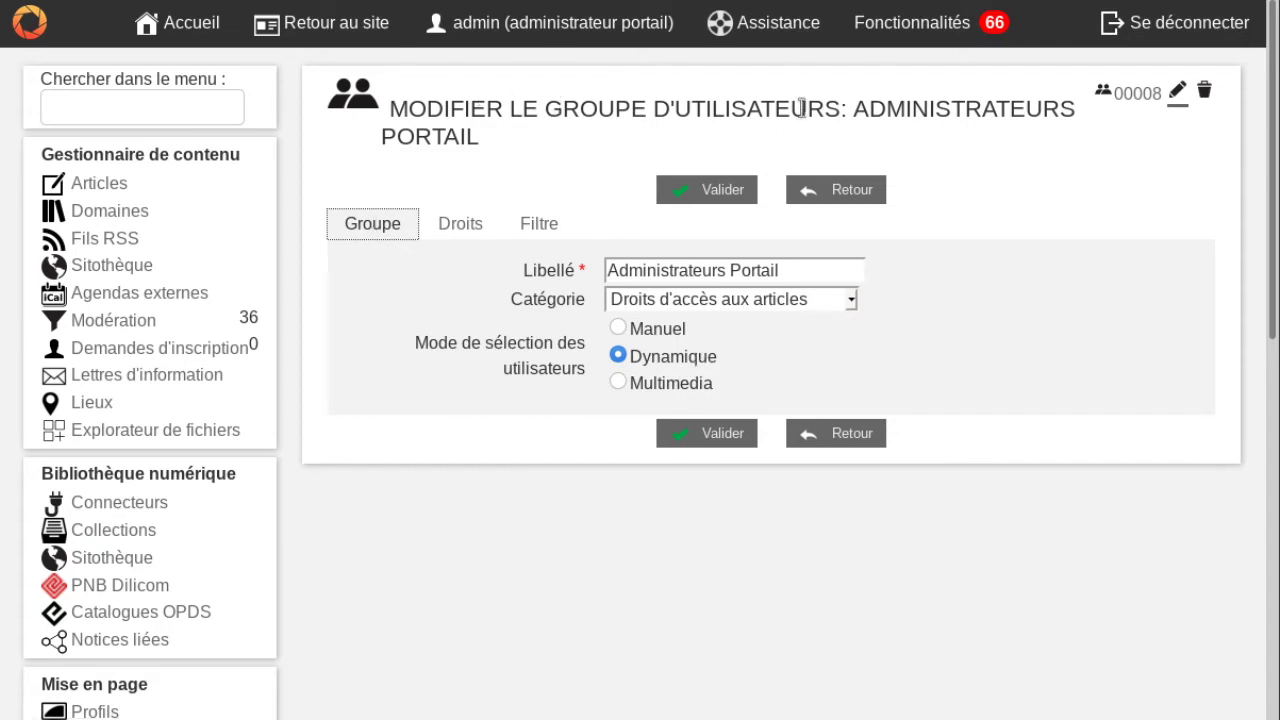
pyautogui.click(1123, 96)
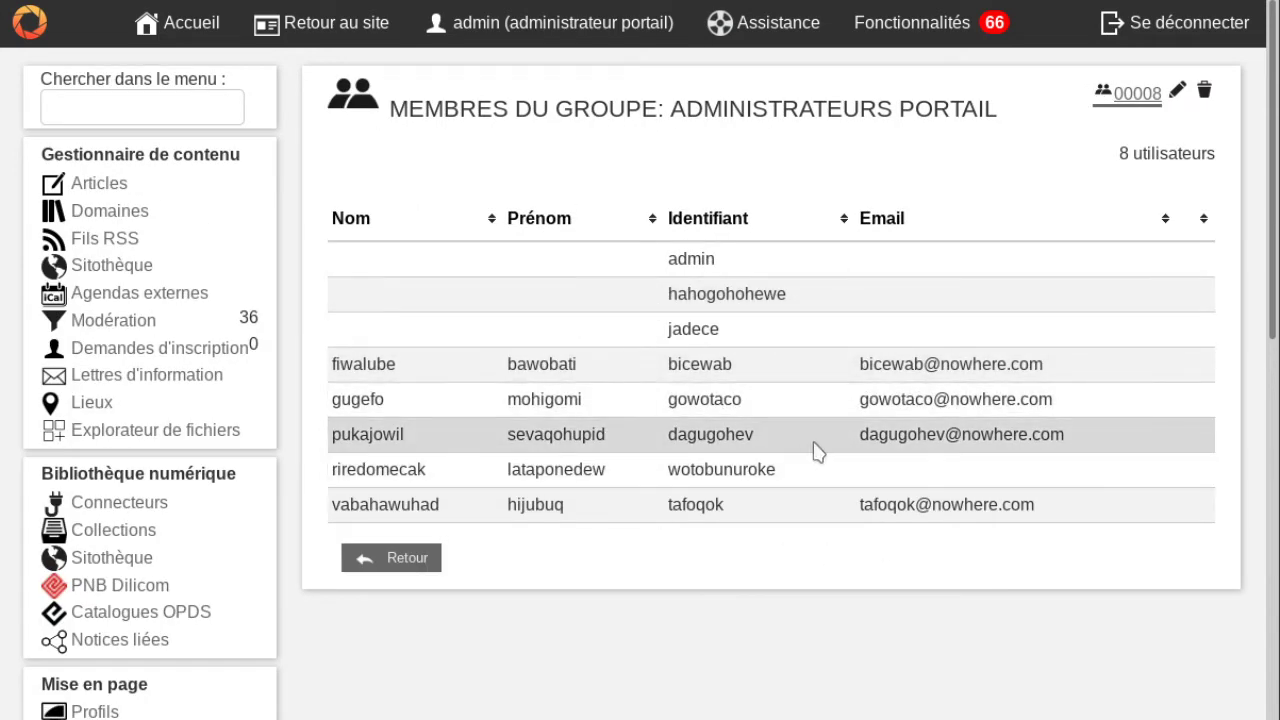
pyautogui.scroll(-3, 263, 510)
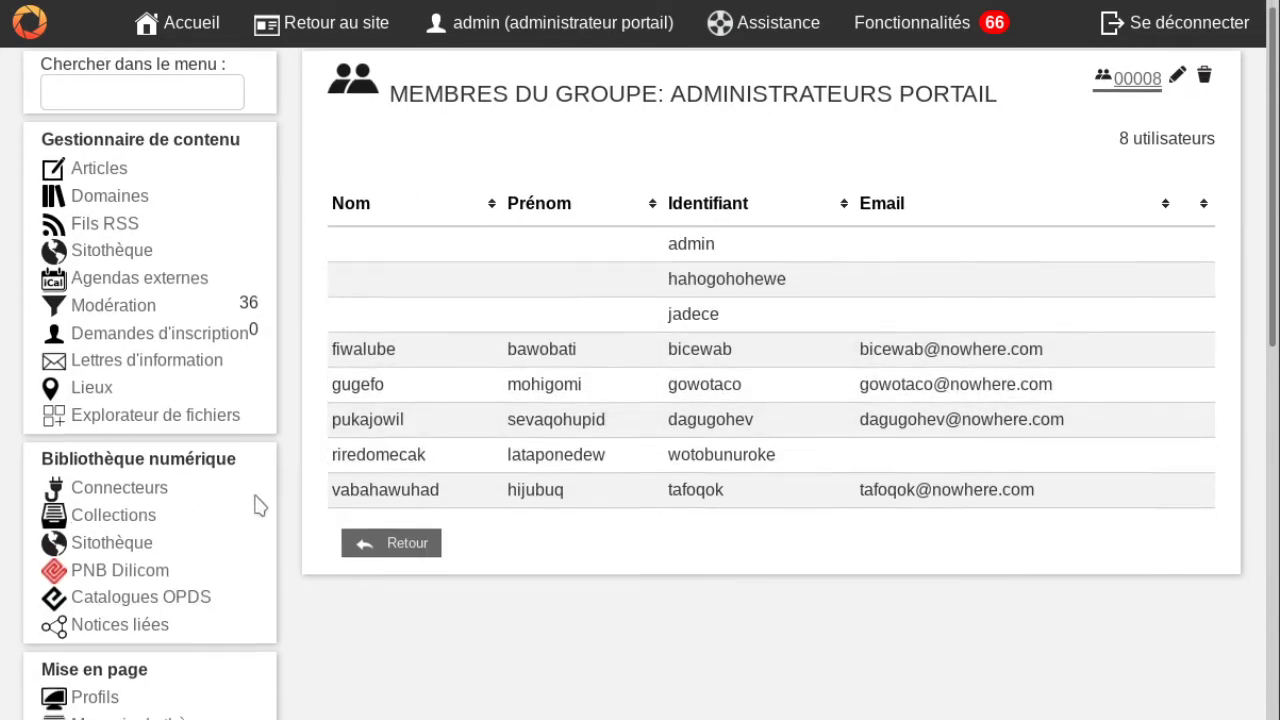
# Open the user management and list all users with the access level Administrateur portail.
pyautogui.scroll(-3, 243, 560)
pyautogui.click(106, 540)
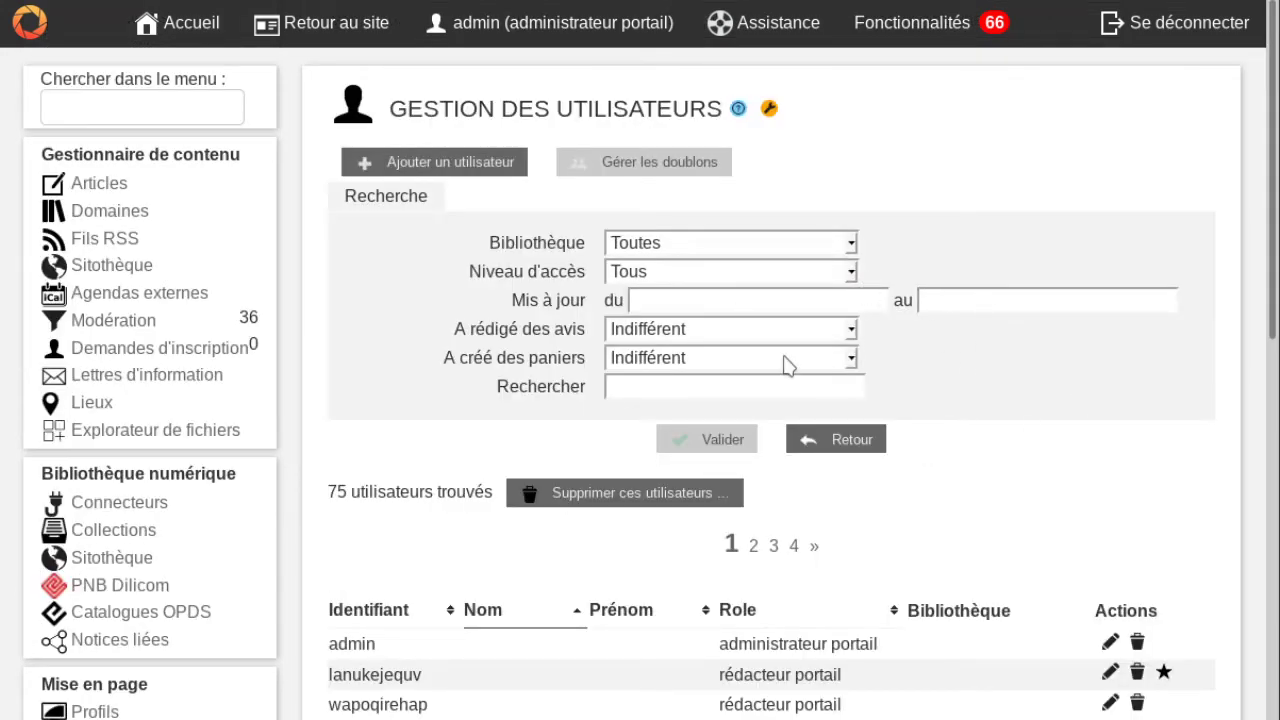
pyautogui.click(674, 270)
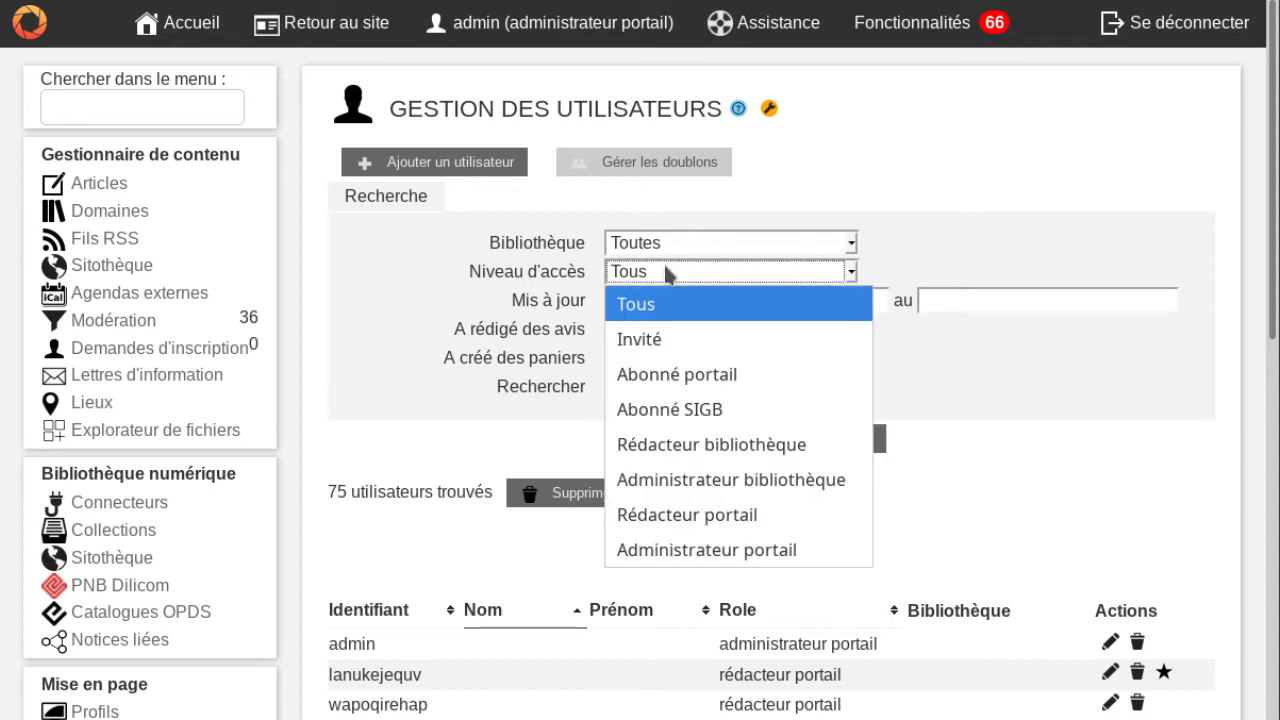
pyautogui.click(690, 550)
pyautogui.click(722, 438)
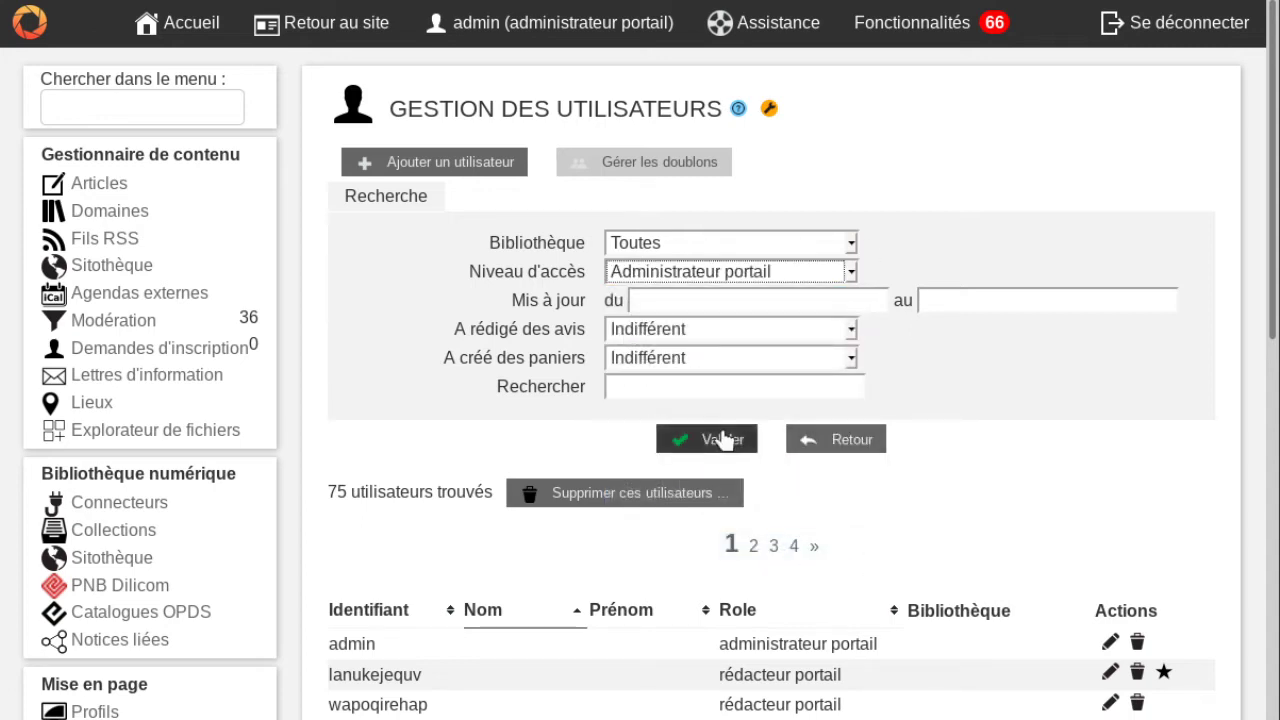
pyautogui.scroll(-5, 660, 385)
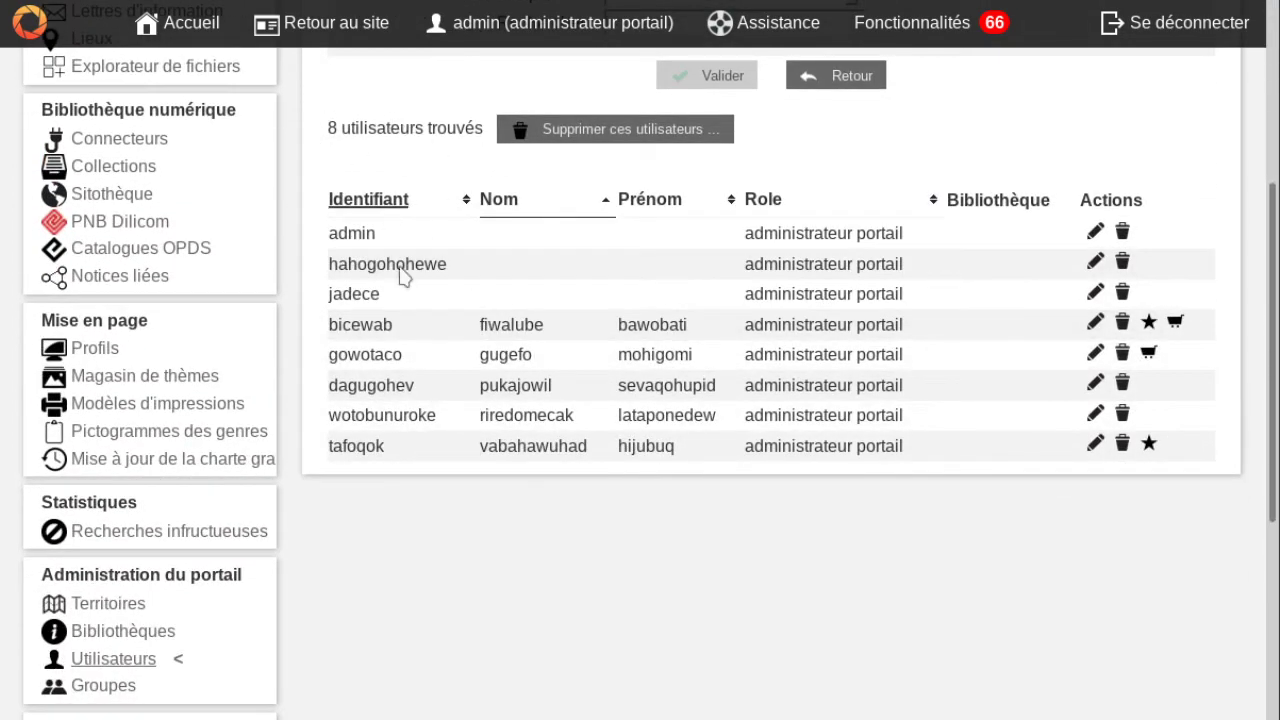
pyautogui.scroll(4, 686, 262)
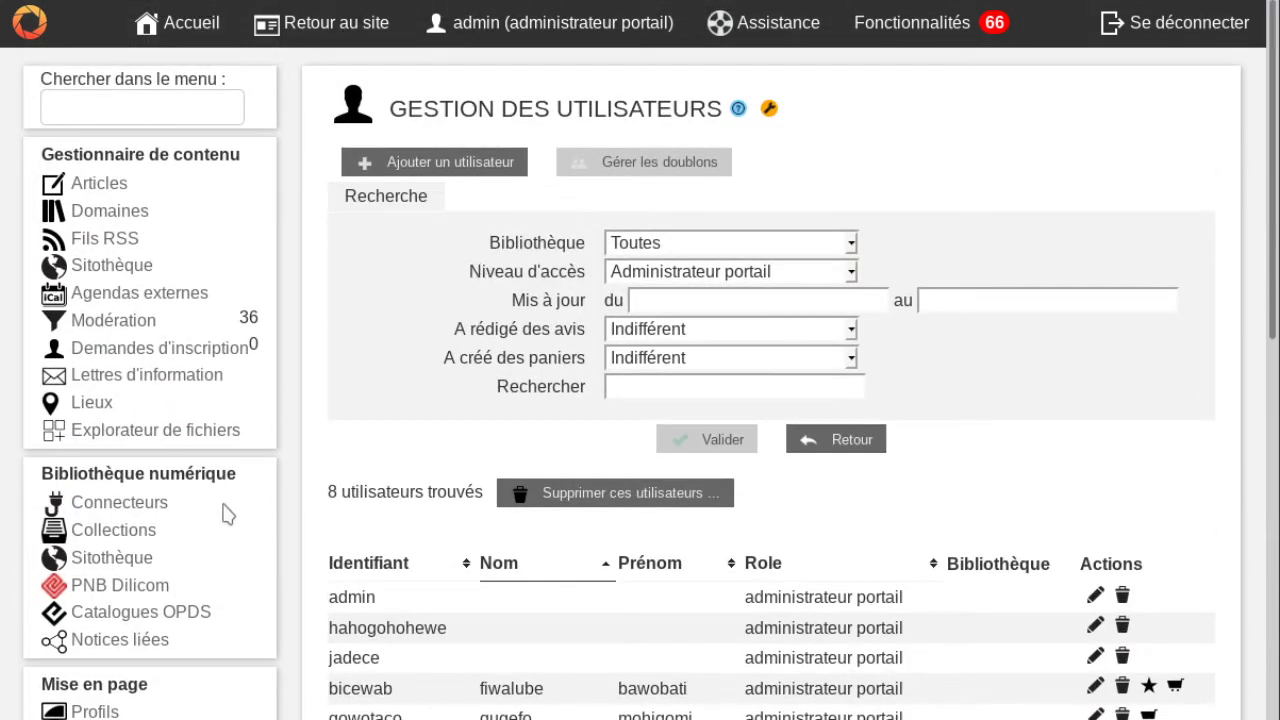
# Go back to the Administrateurs Portail group and reopen it for editing.
pyautogui.scroll(-4, 229, 509)
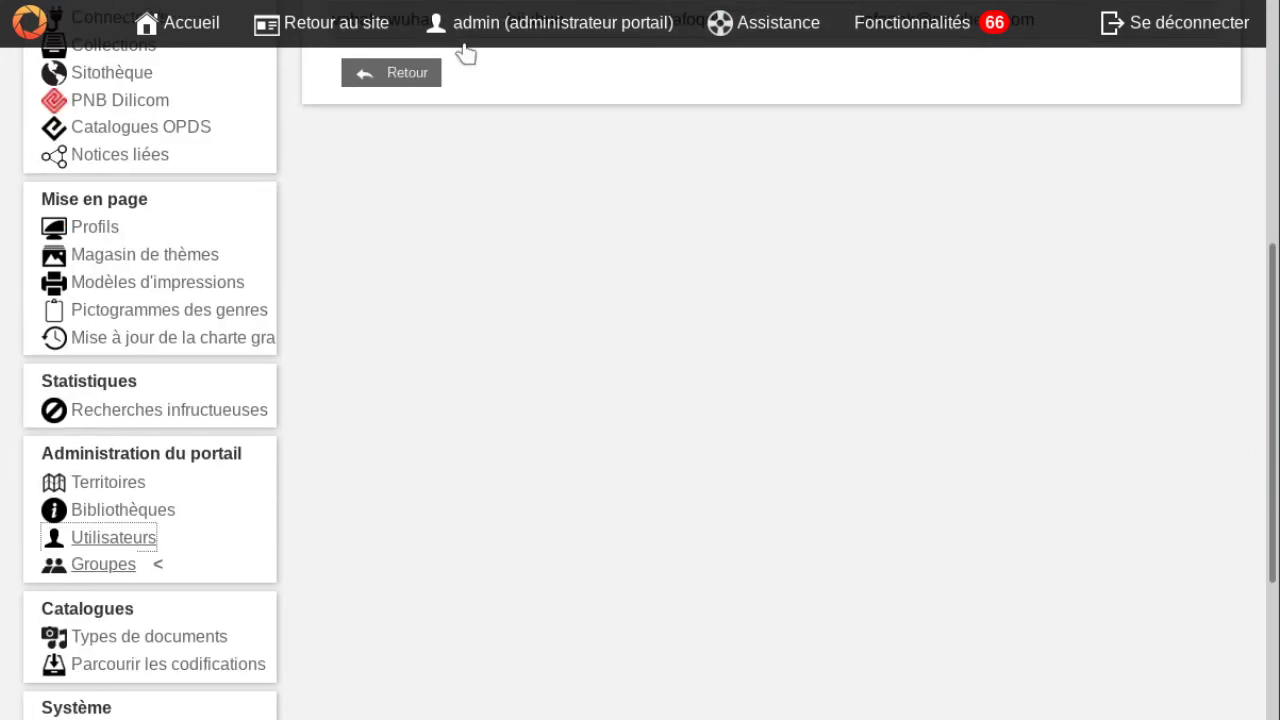
pyautogui.scroll(1, 668, 256)
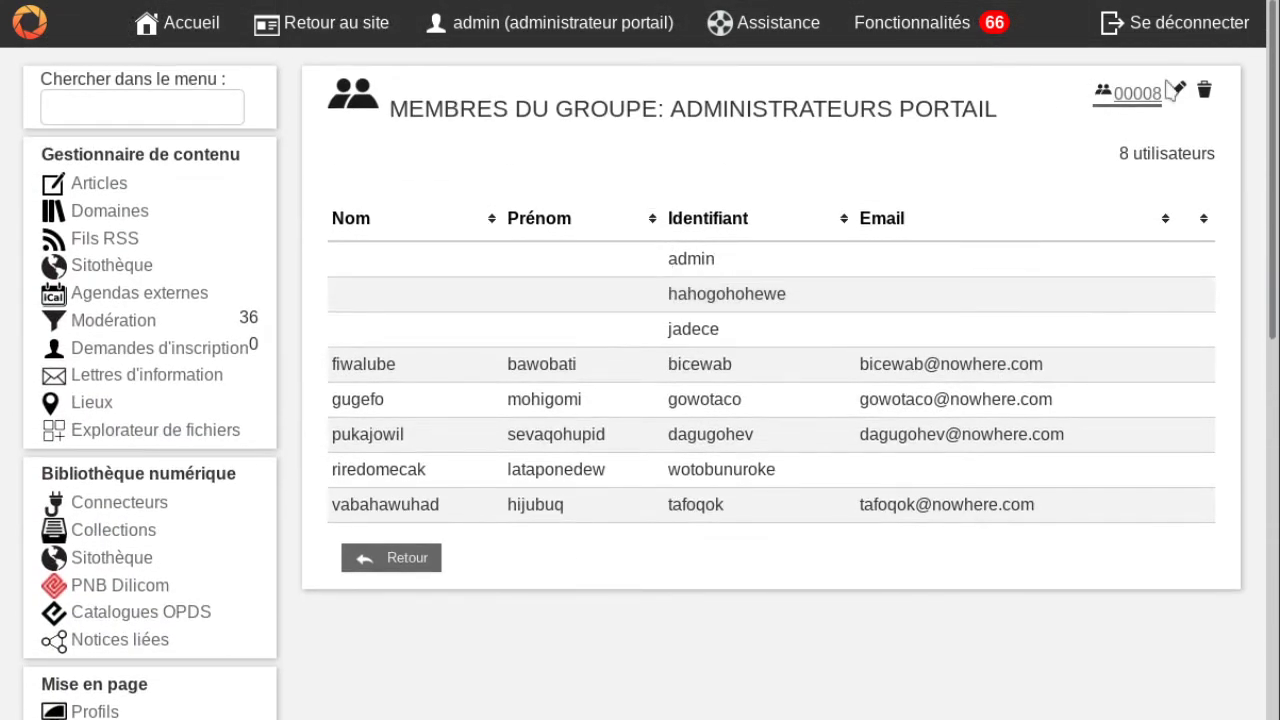
pyautogui.hotkey('alt', 'Left')
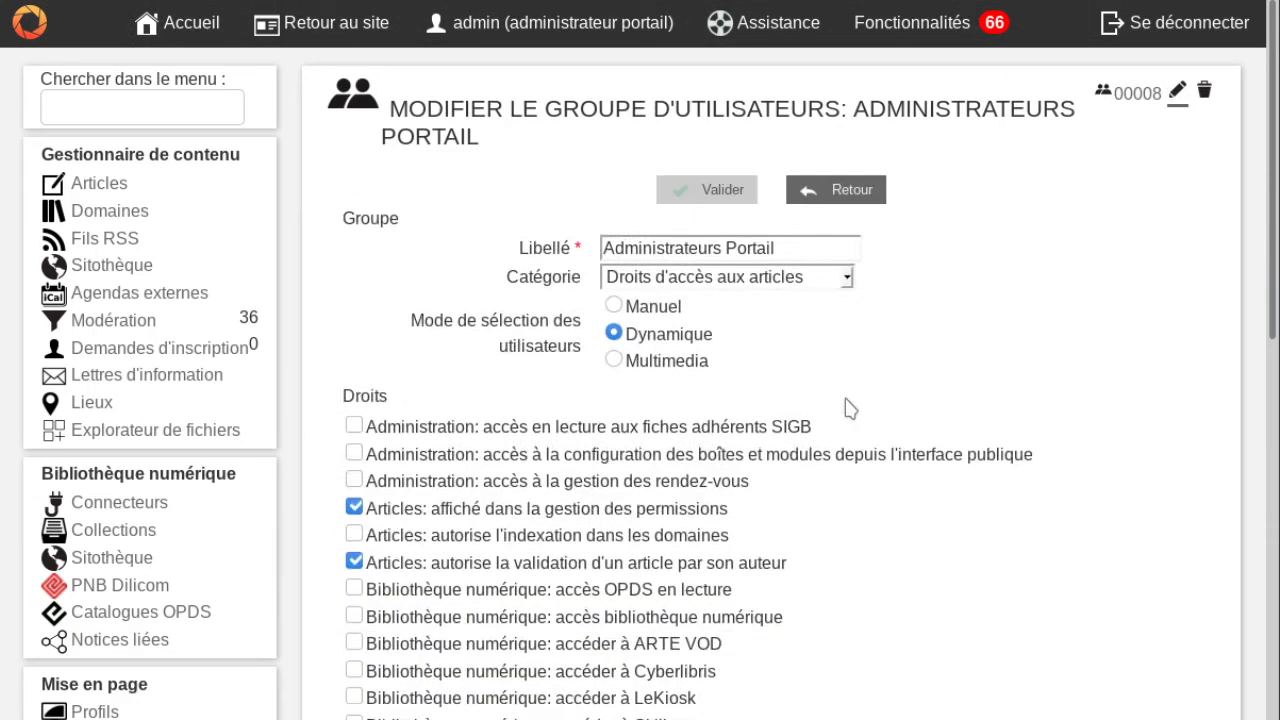
# Examine the full list of rights that can be granted to the Administrateurs Portail group.
pyautogui.click(466, 226)
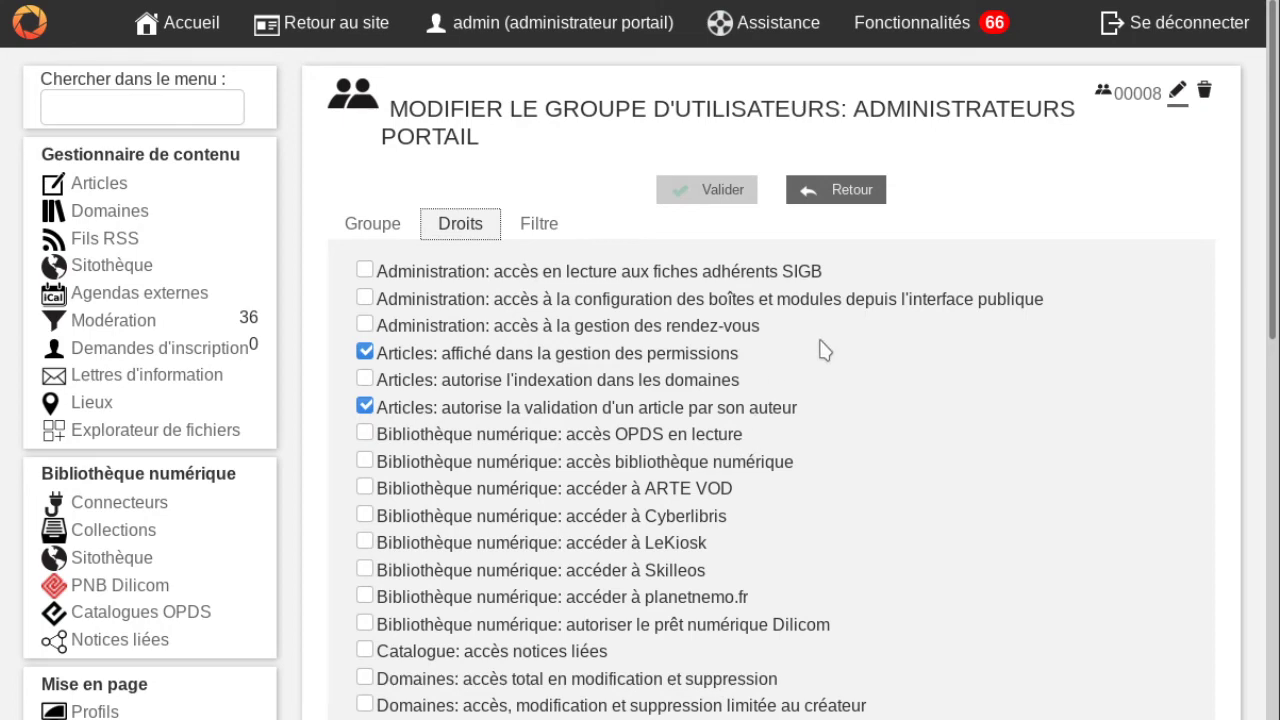
pyautogui.scroll(-3, 824, 350)
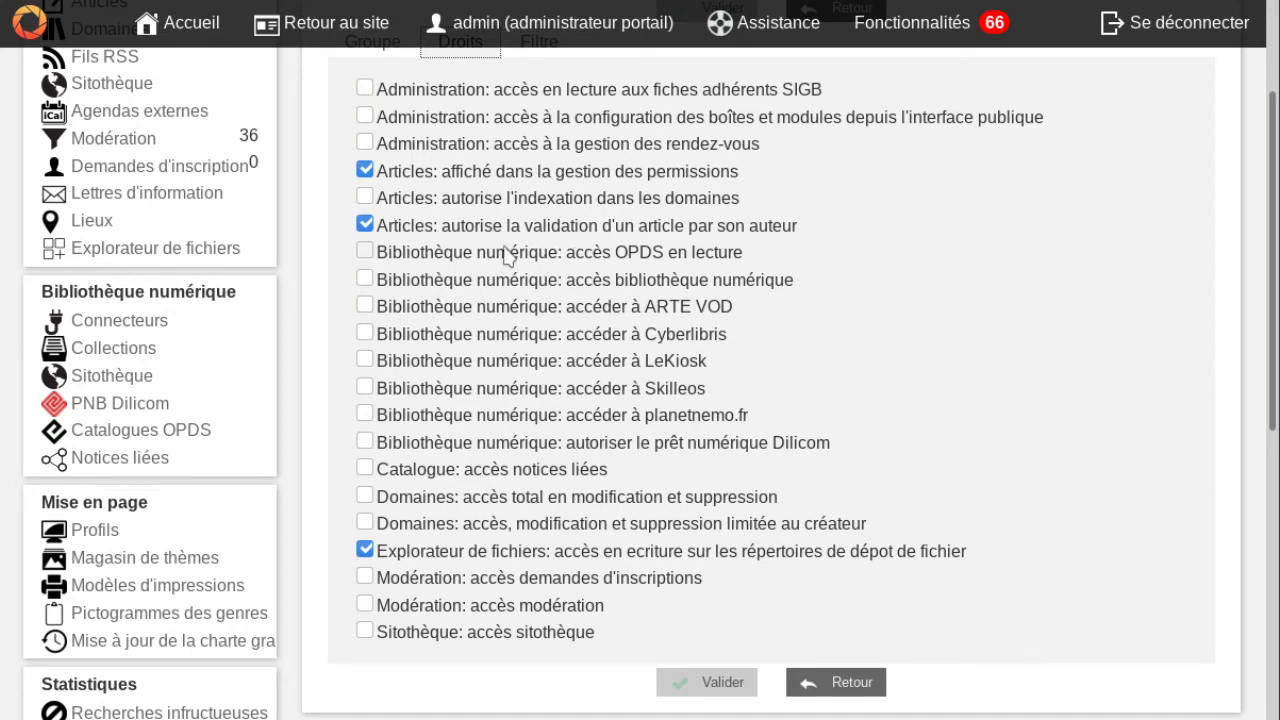
pyautogui.moveTo(508, 253); pyautogui.dragTo(748, 402)
pyautogui.click(748, 402)
pyautogui.scroll(2, 845, 275)
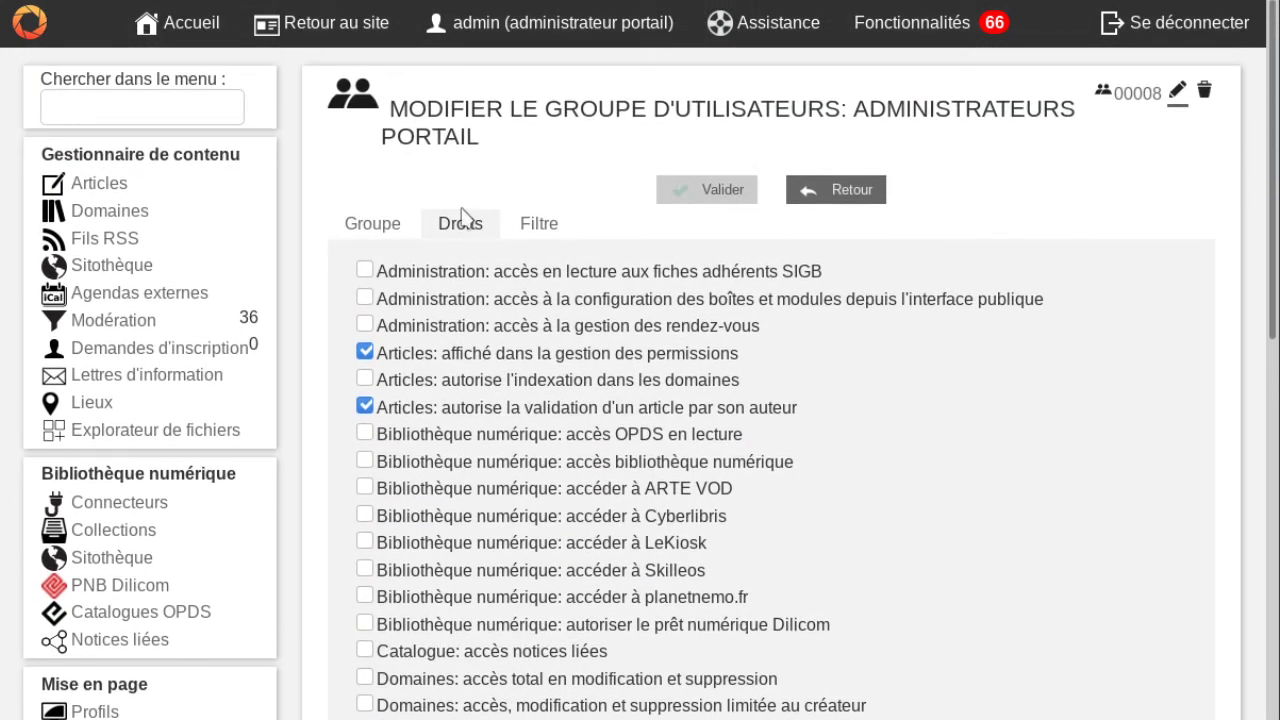
# Set the user selection mode of the Administrateurs Portail group to Manuel.
pyautogui.click(393, 230)
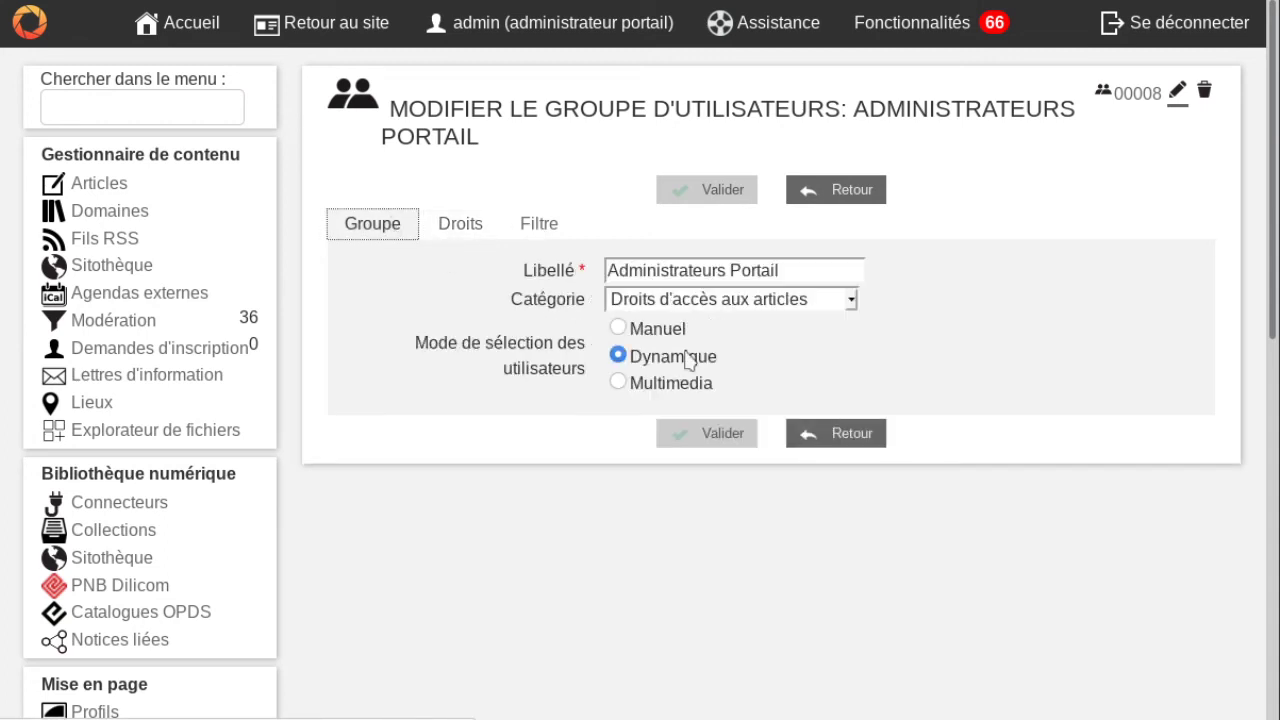
pyautogui.click(658, 330)
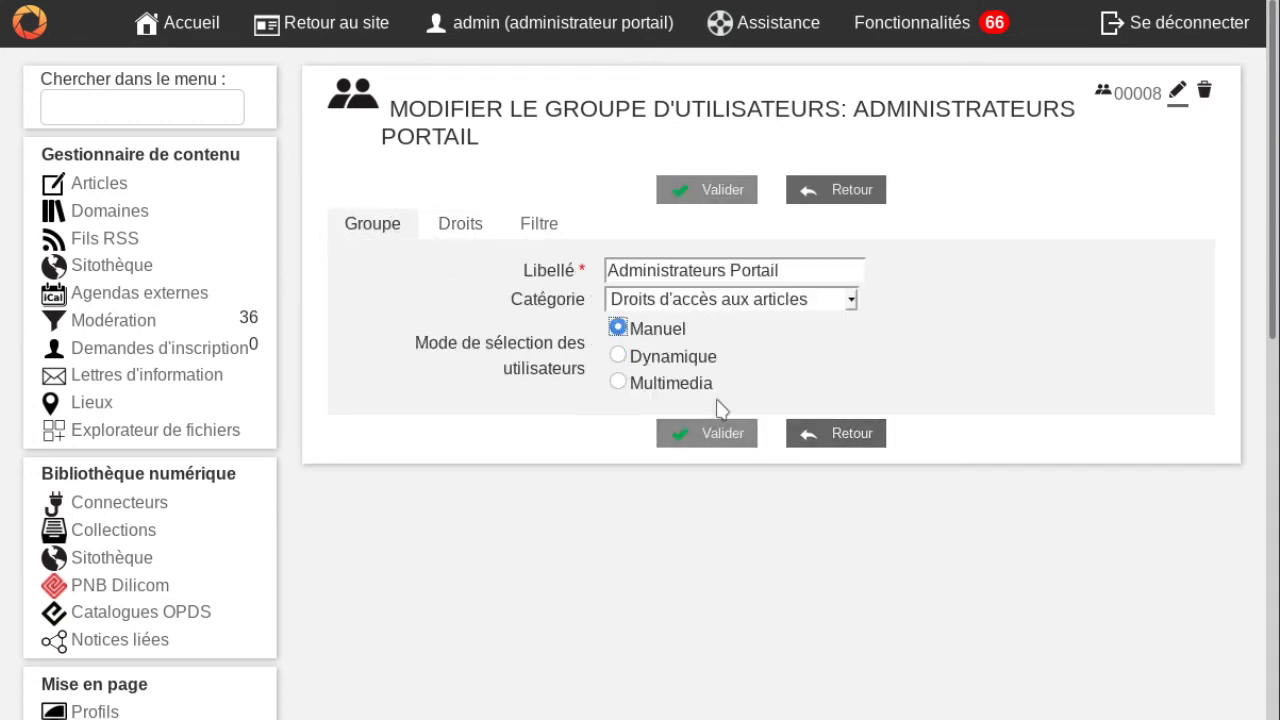
# Save the group's selection mode, open its member list and look through the users available for adding.
pyautogui.click(710, 433)
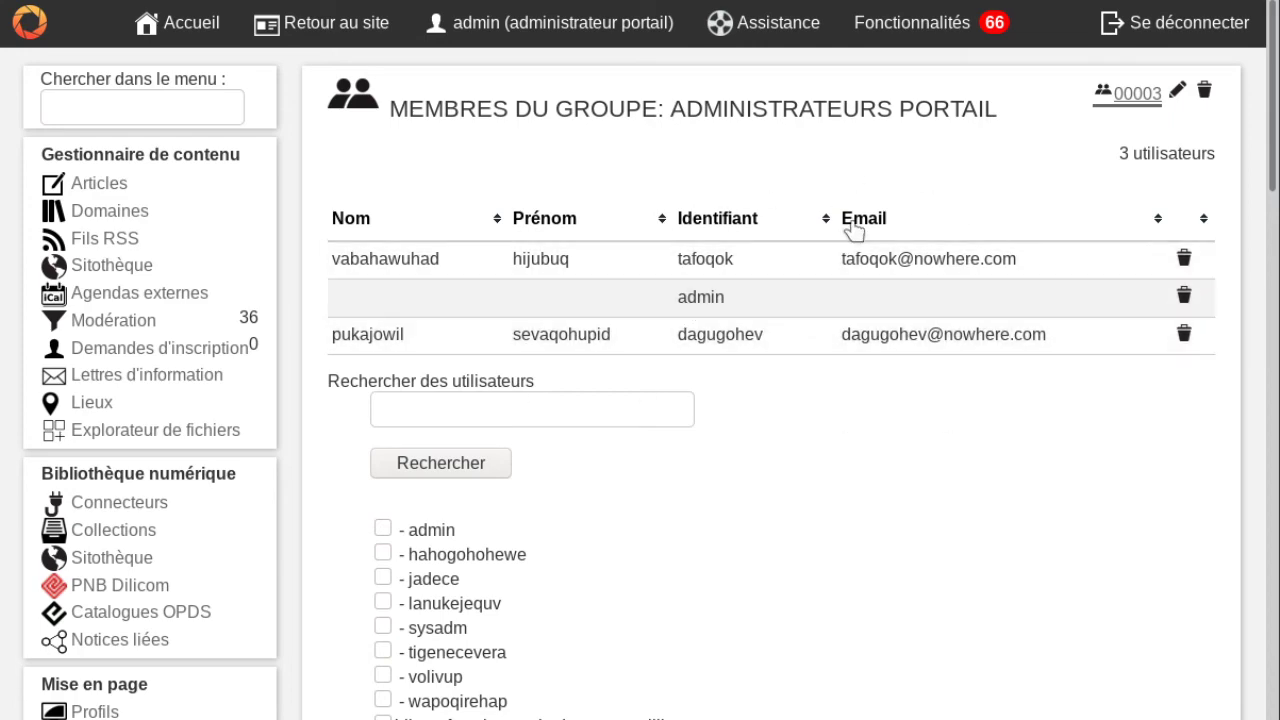
pyautogui.scroll(-5, 851, 229)
pyautogui.scroll(-4, 586, 240)
pyautogui.scroll(9, 877, 251)
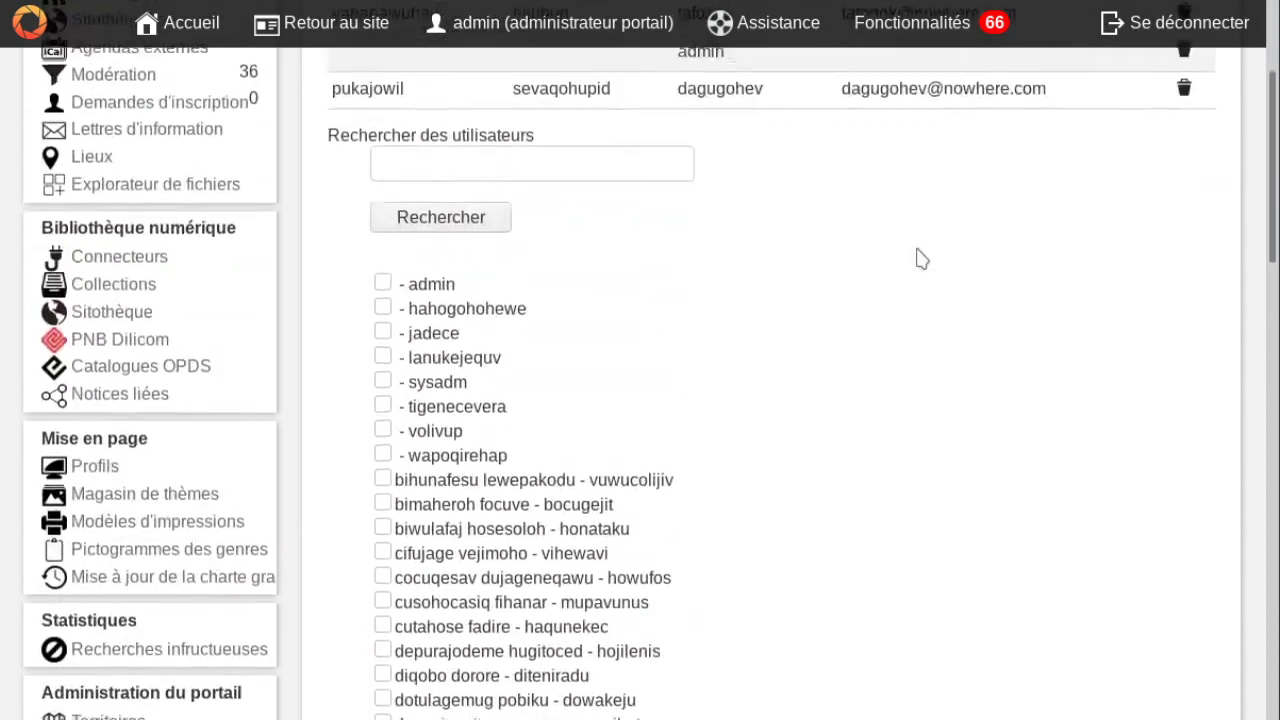
# Select two consecutive users in the list of available users and add them to the Administrateurs Portail group.
pyautogui.scroll(-9, 620, 400)
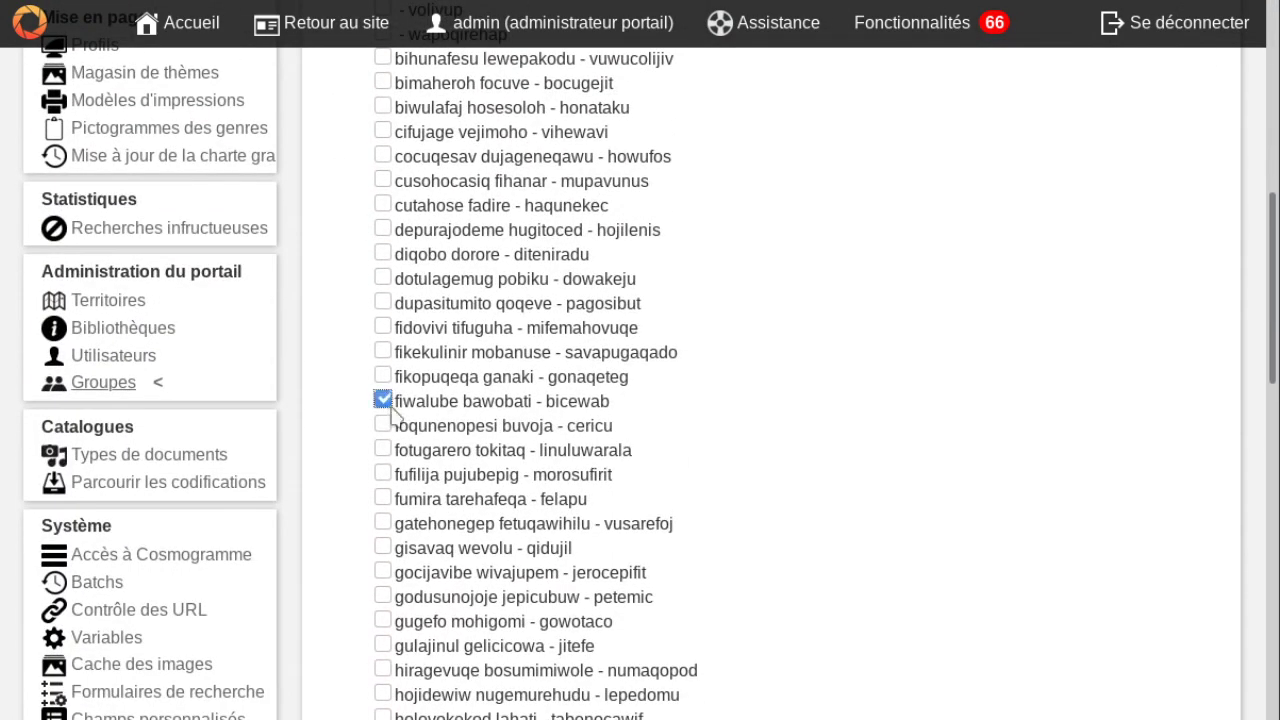
pyautogui.scroll(8, 900, 380)
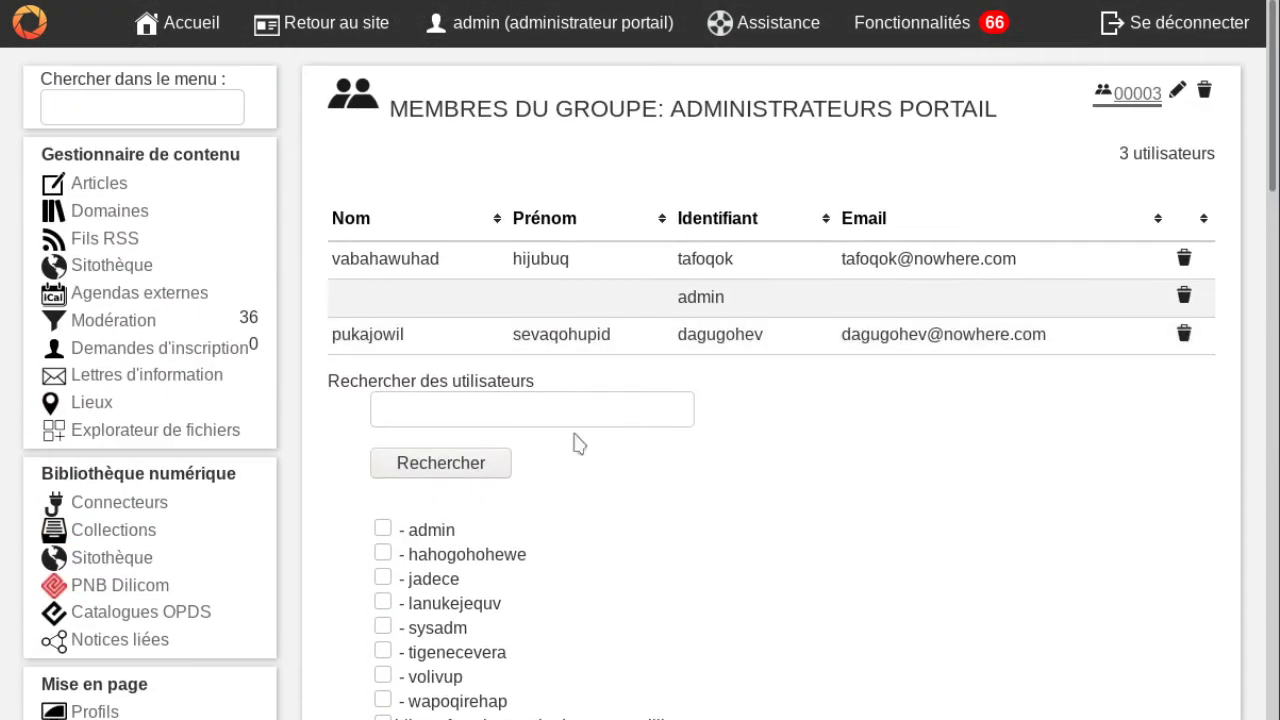
pyautogui.scroll(-7, 790, 440)
pyautogui.scroll(-18, 657, 486)
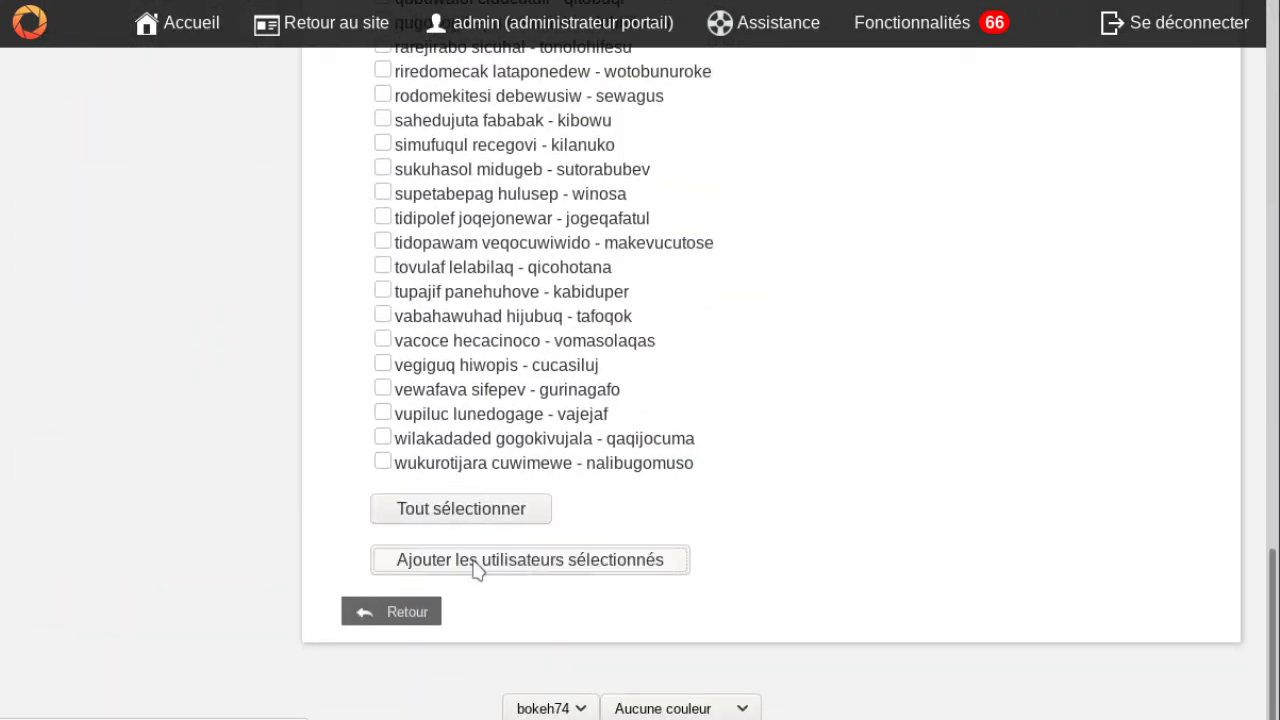
pyautogui.click(480, 562)
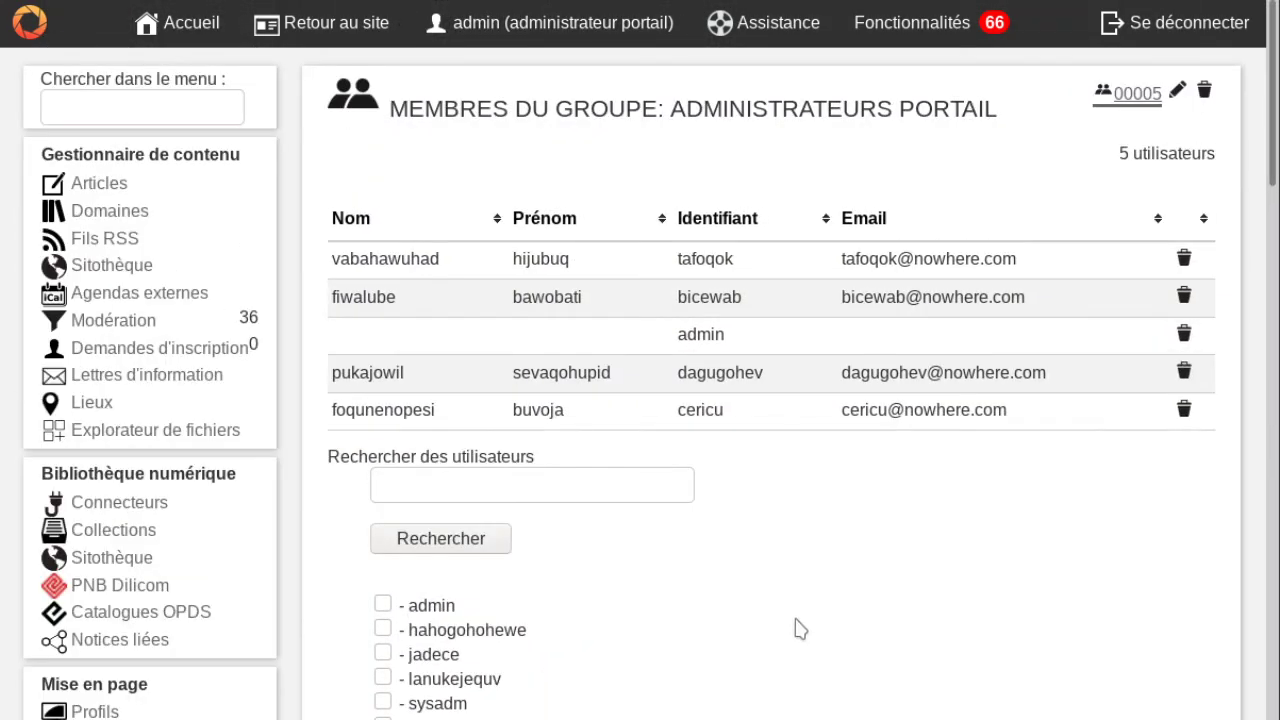
# Set the group's user selection mode to Dynamique with the access level filter Administrateur portail, save it and display its members.
pyautogui.click(1177, 90)
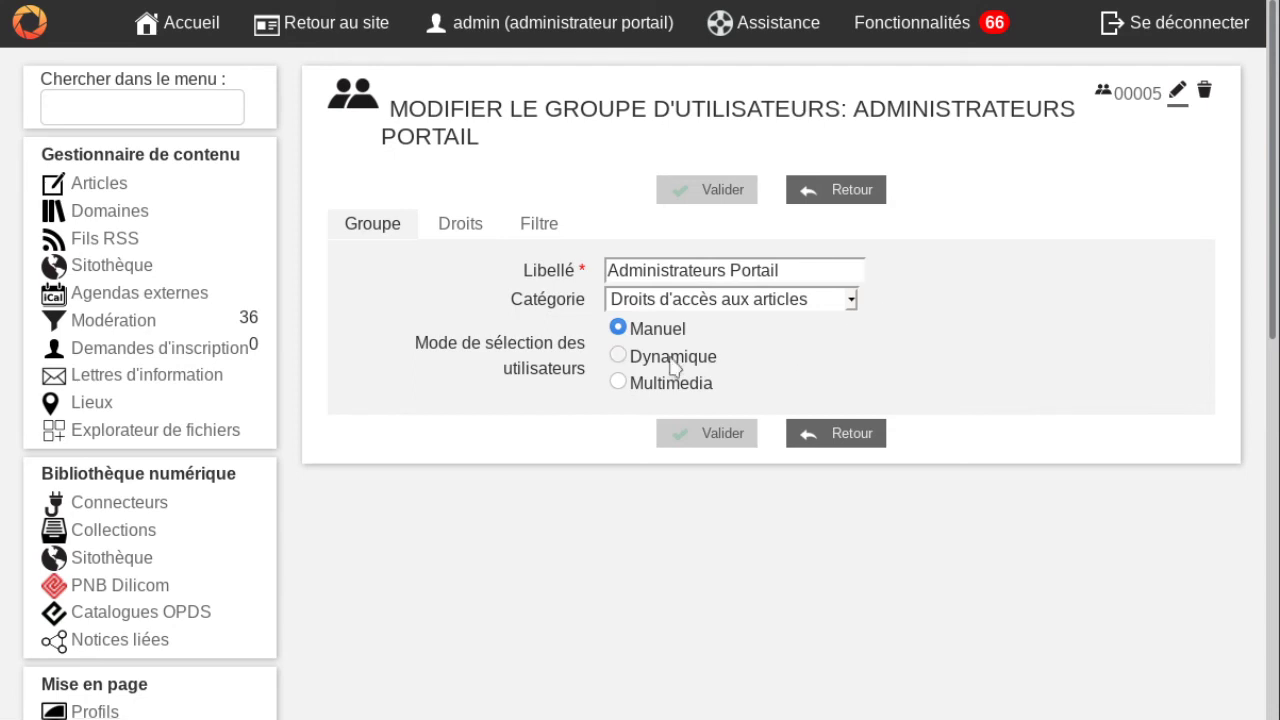
pyautogui.click(636, 360)
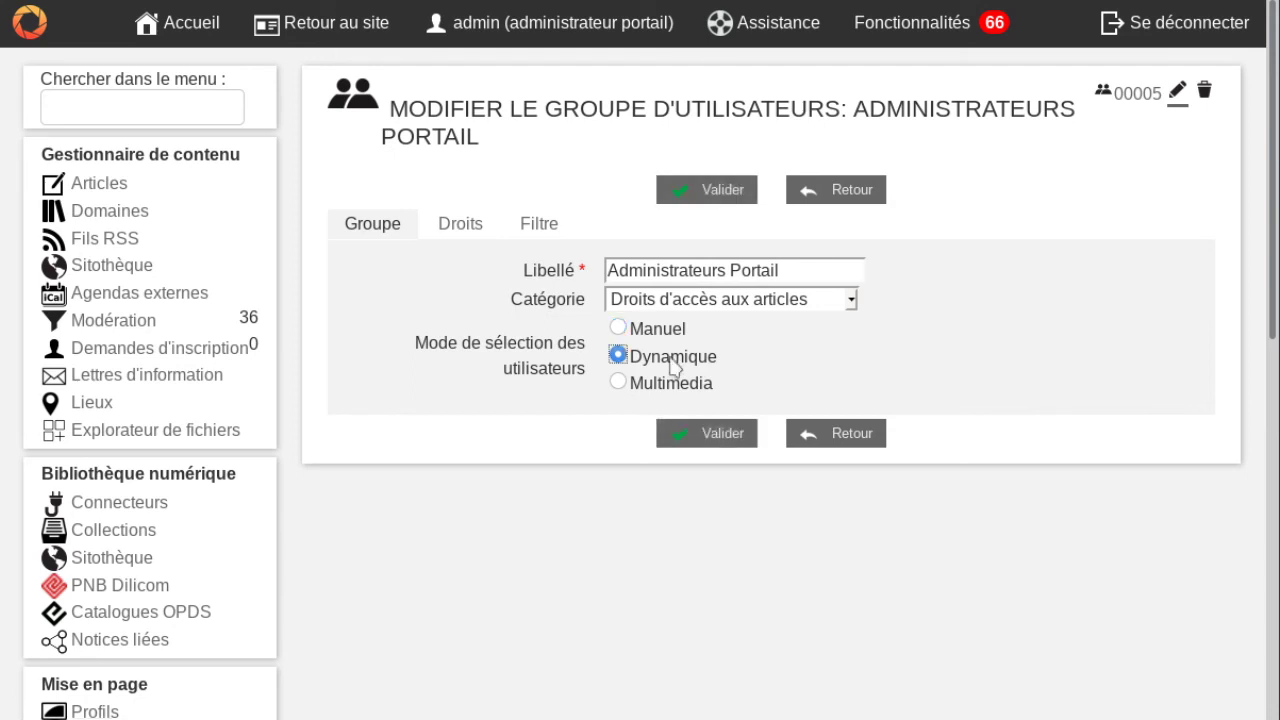
pyautogui.click(548, 229)
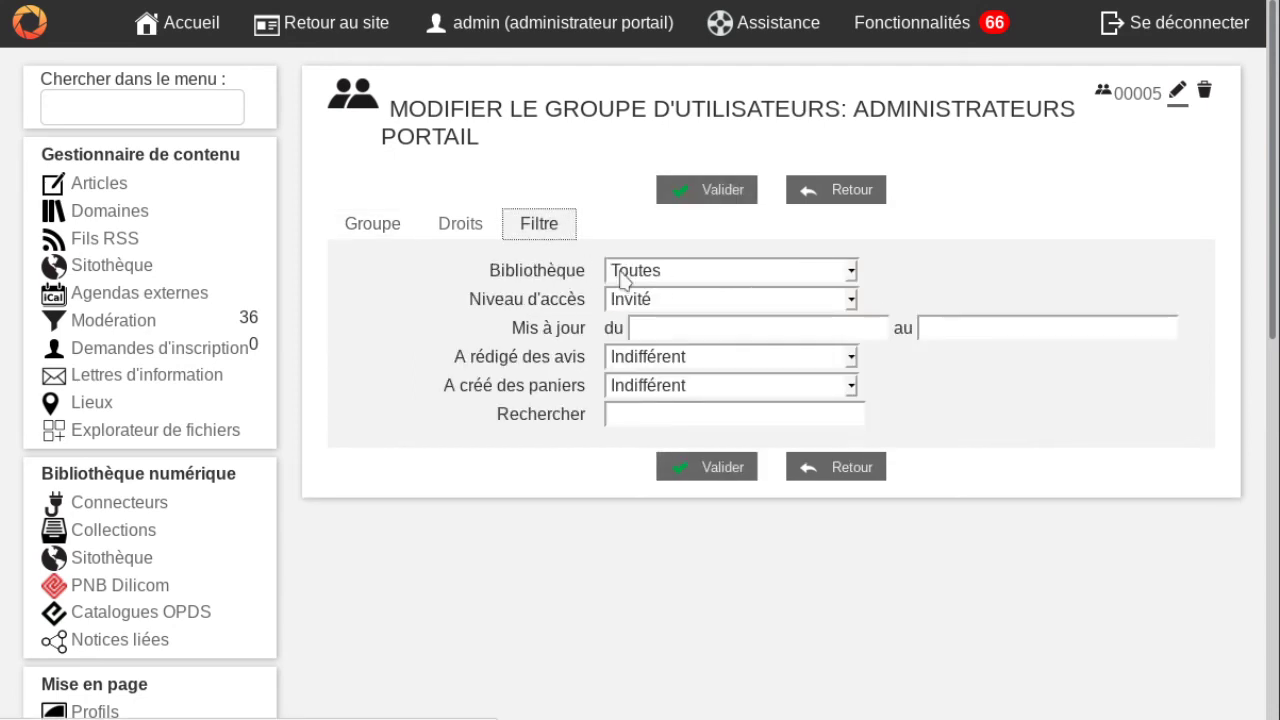
pyautogui.click(633, 300)
pyautogui.click(740, 541)
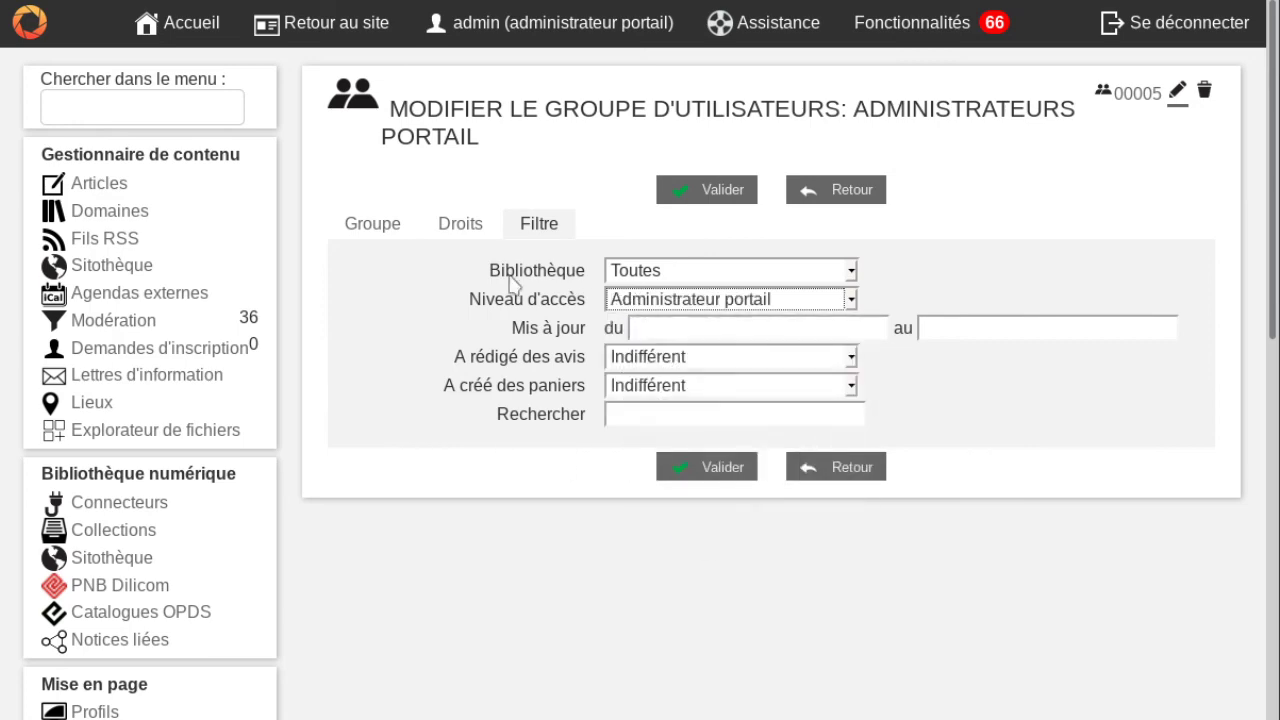
pyautogui.click(697, 193)
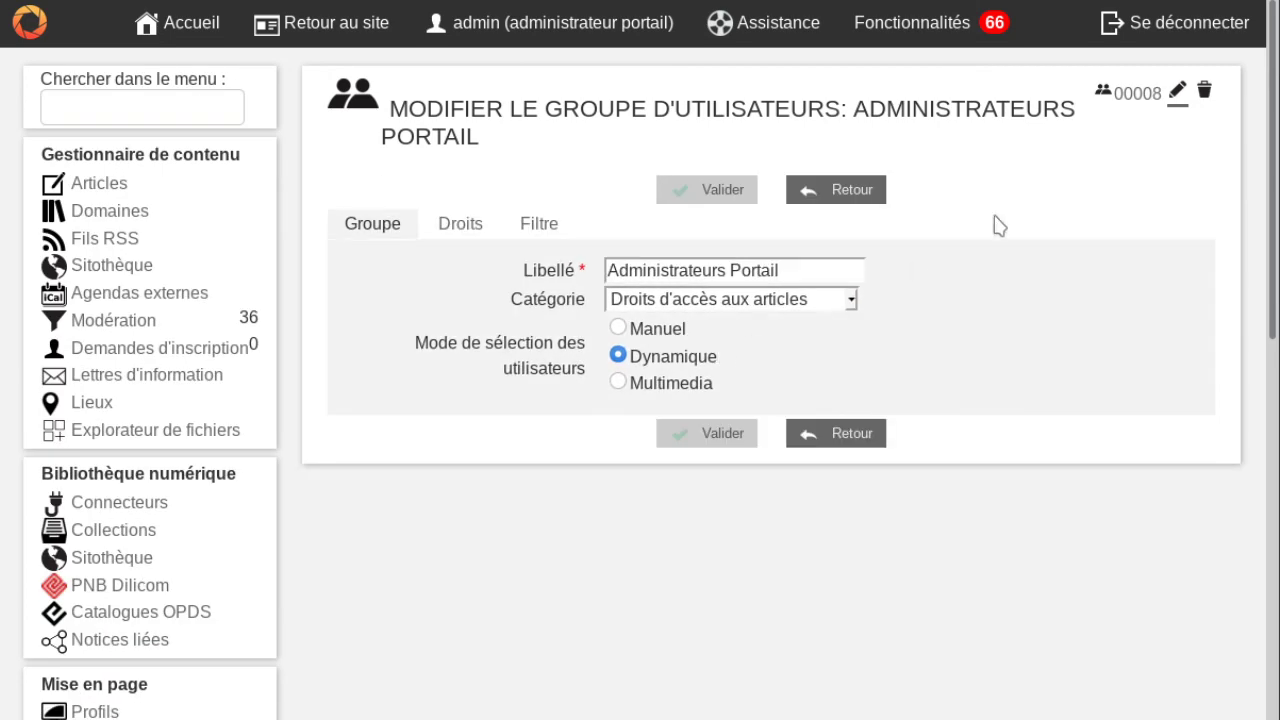
pyautogui.click(1108, 93)
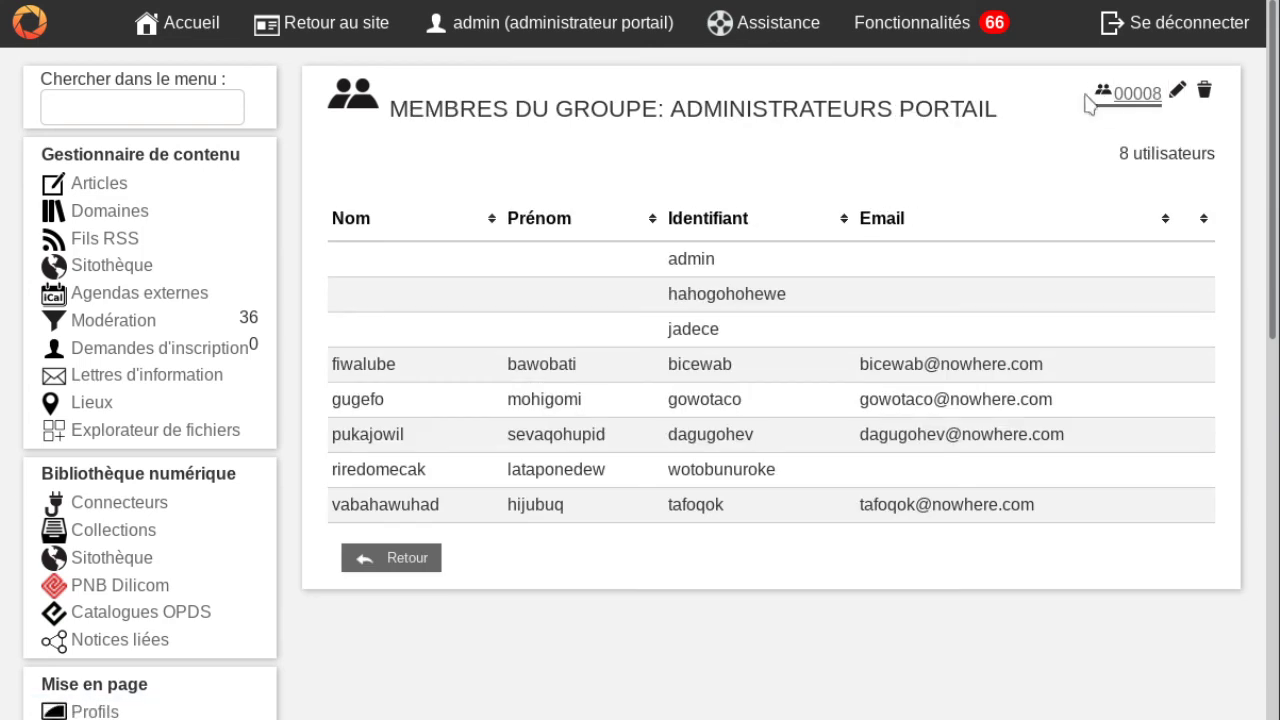